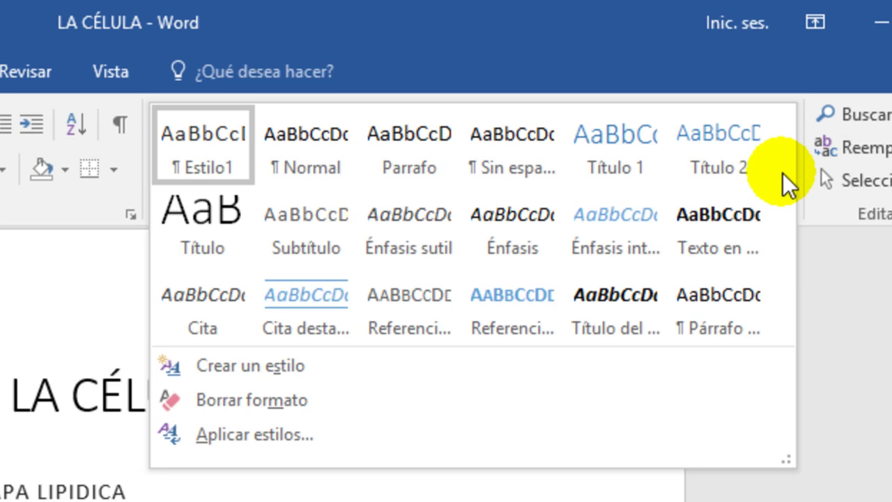
# Open the Estilos pane, show the style previews in its list, and turn them off again
pyautogui.click(809, 242)
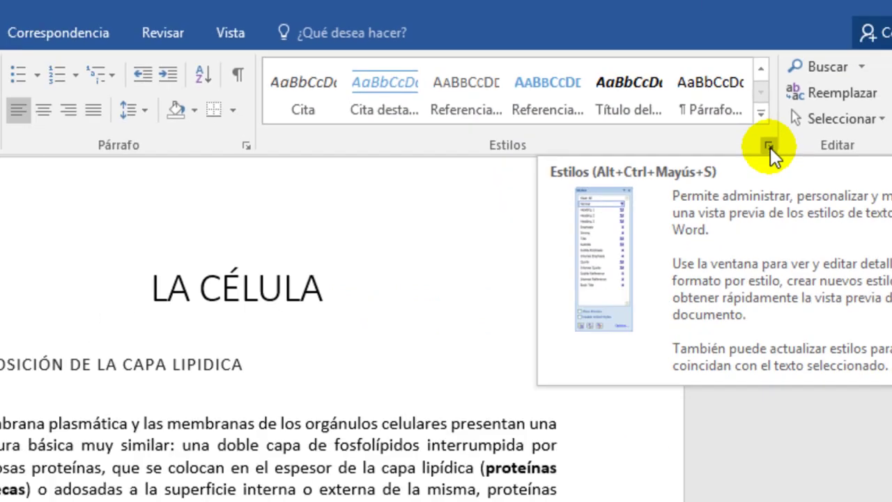
pyautogui.click(793, 218)
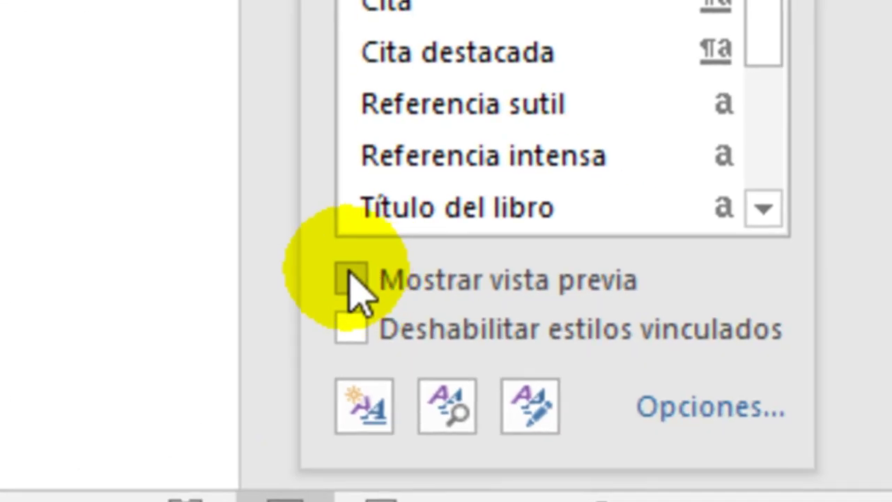
pyautogui.click(351, 279)
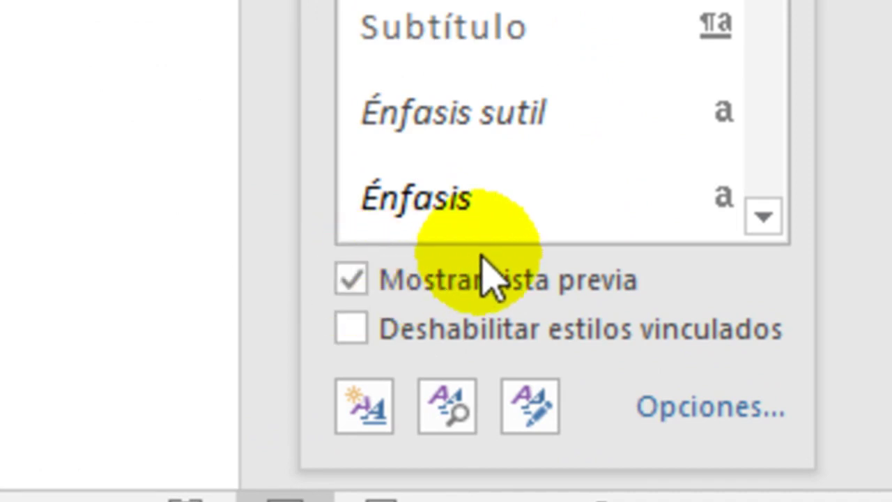
pyautogui.click(354, 278)
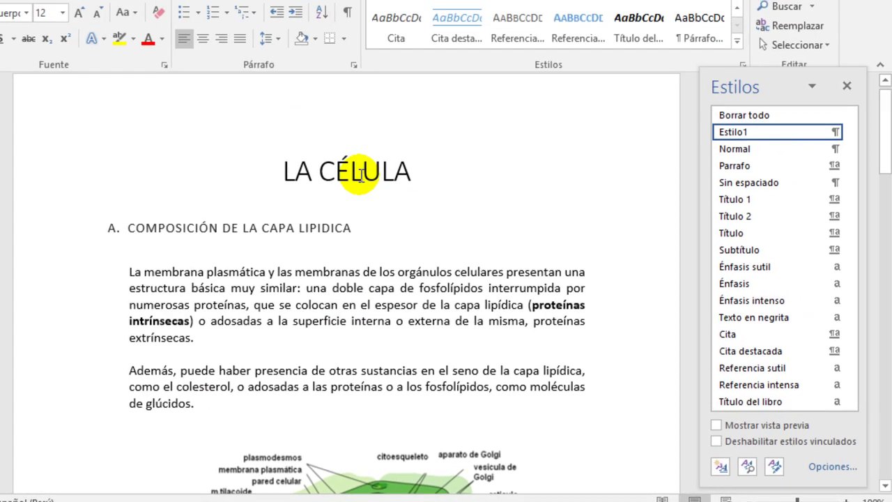
# Check which styles are applied to the LA CÉLULA title, the section A heading and the first body paragraph
pyautogui.click(460, 65)
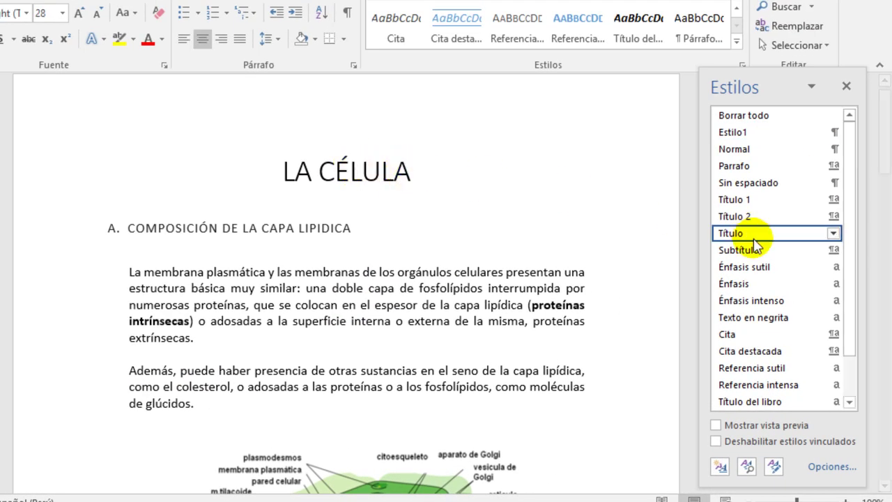
pyautogui.click(210, 228)
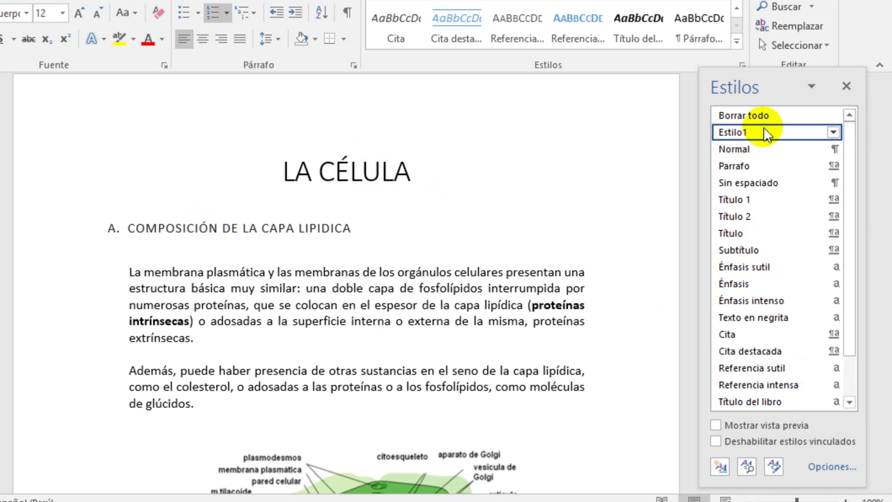
pyautogui.click(186, 287)
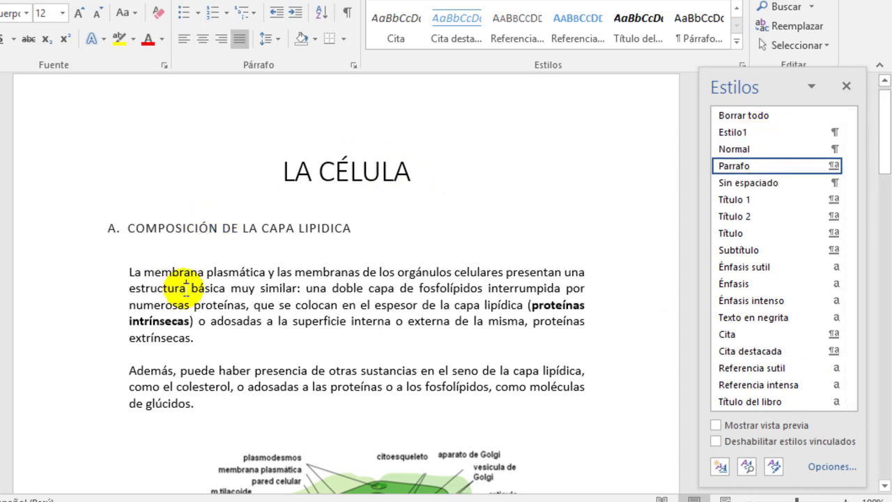
pyautogui.moveTo(752, 167)
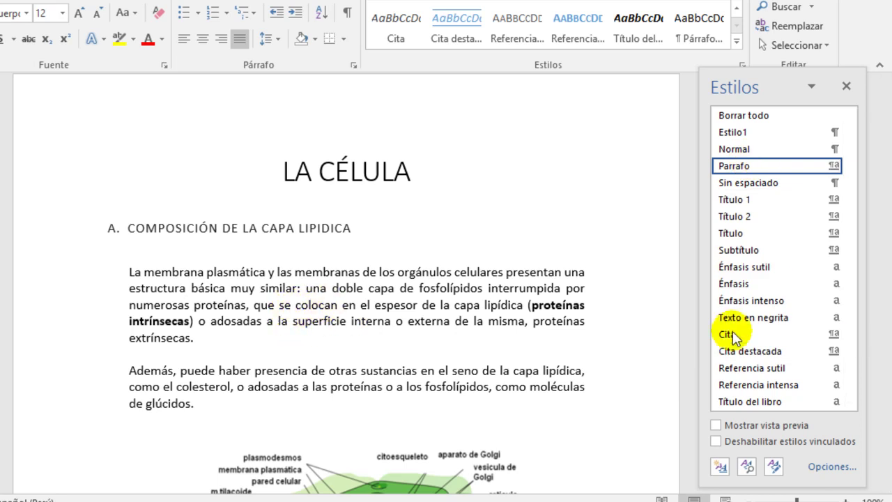
# Try the Cita style on the first body paragraph, and restore its Parrafo style
pyautogui.moveTo(744, 336)
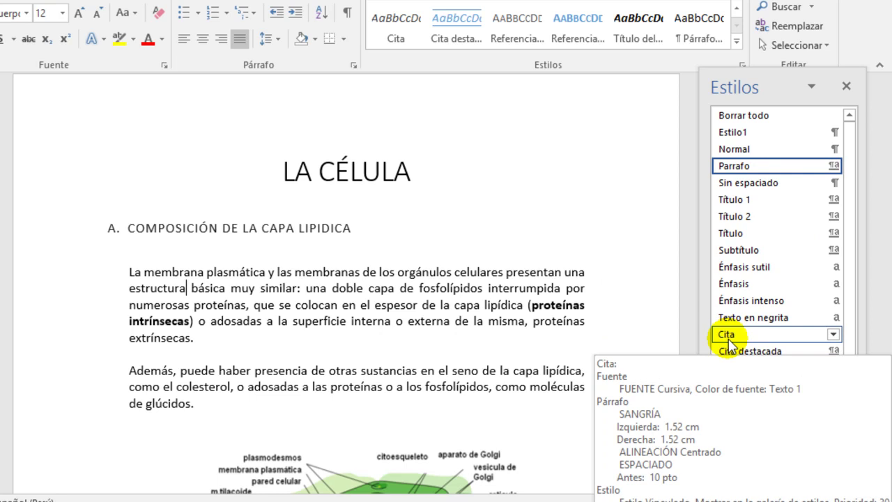
pyautogui.click(729, 339)
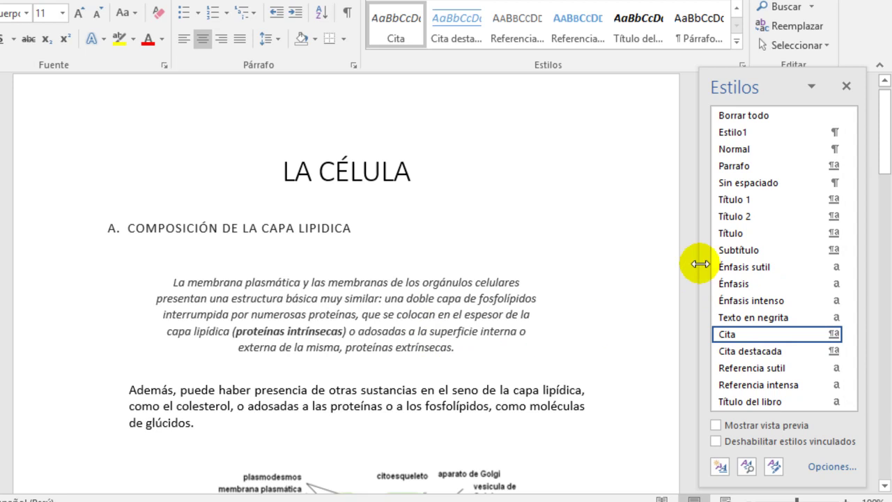
pyautogui.click(742, 165)
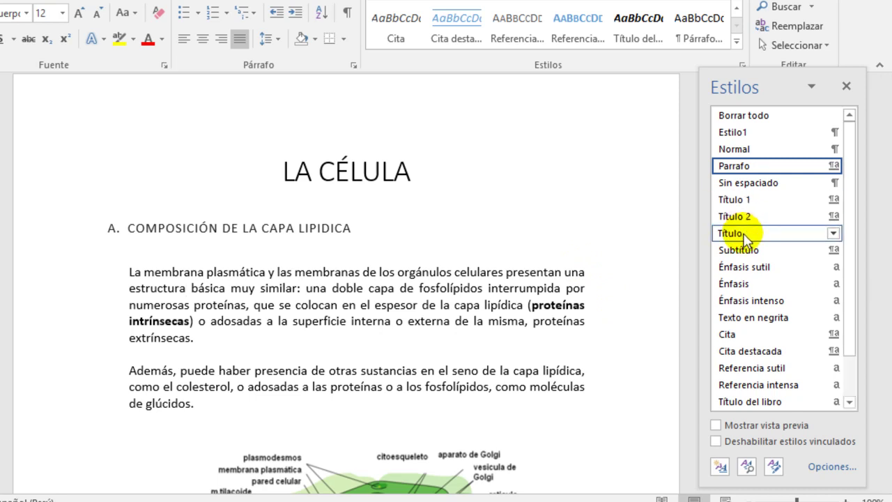
# Apply the Normal style to the whole first body paragraph under heading A
pyautogui.moveTo(745, 239)
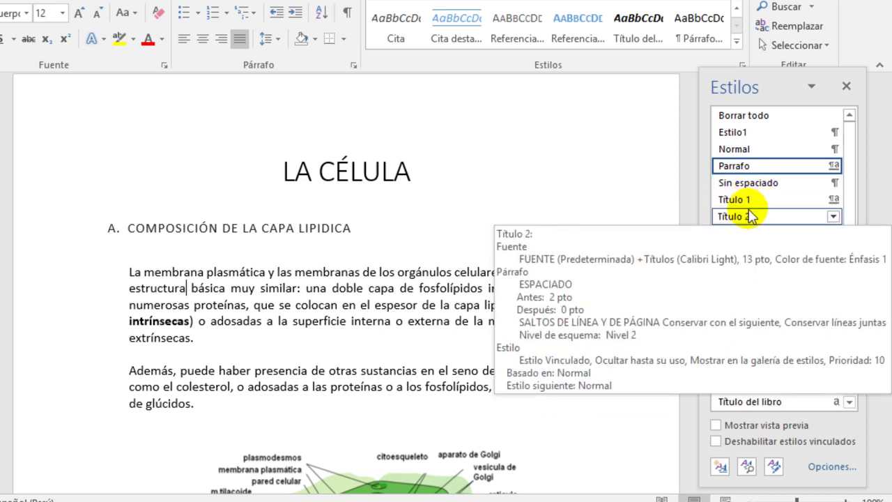
pyautogui.moveTo(753, 150)
pyautogui.moveTo(752, 256)
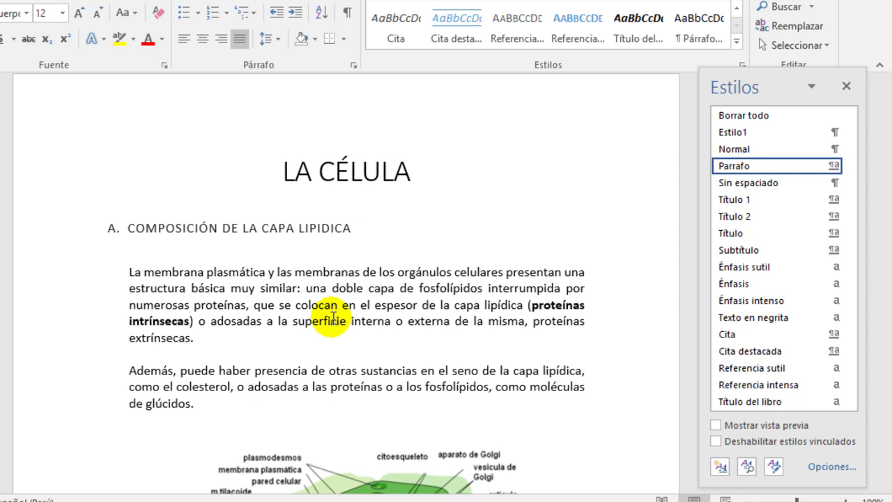
pyautogui.tripleClick(183, 337)
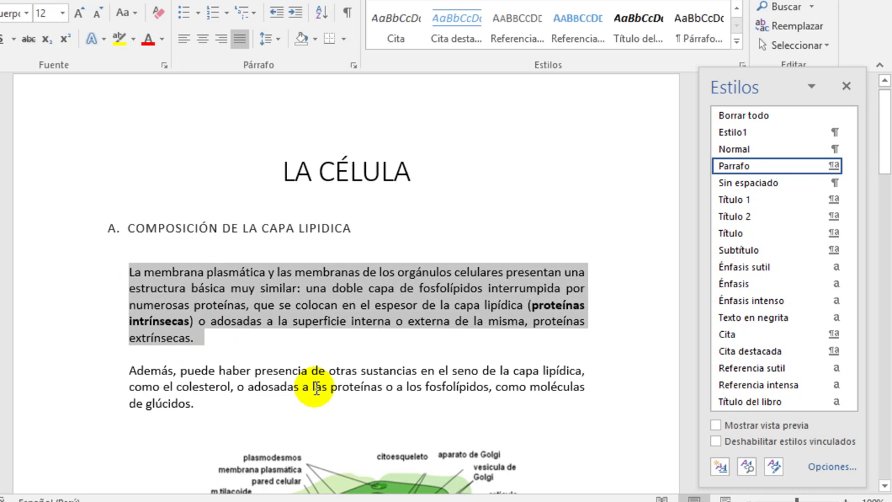
pyautogui.click(739, 148)
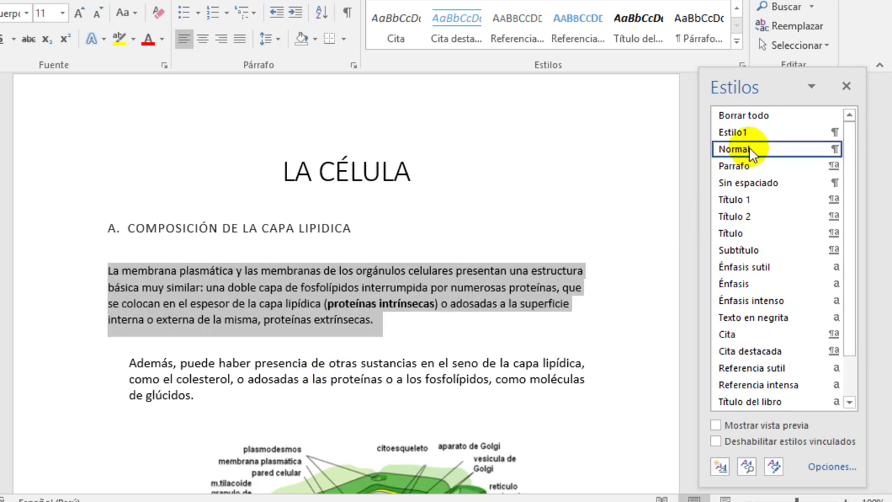
pyautogui.click(536, 347)
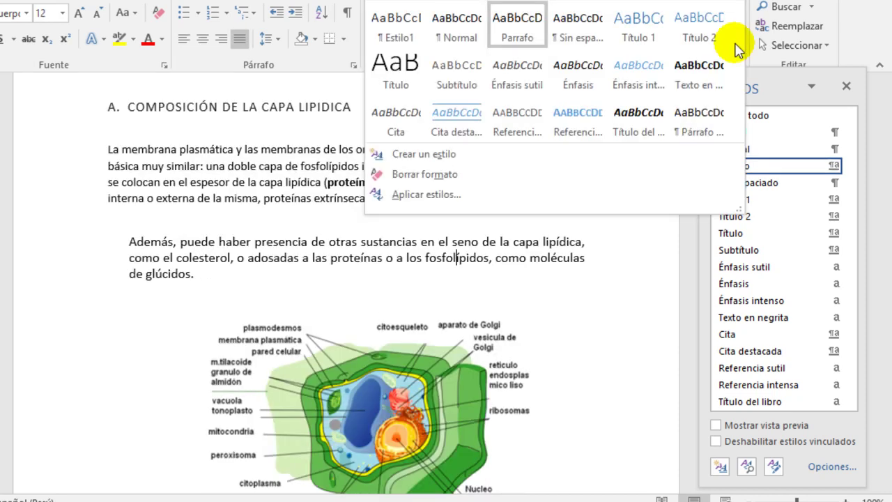
pyautogui.press('Escape')
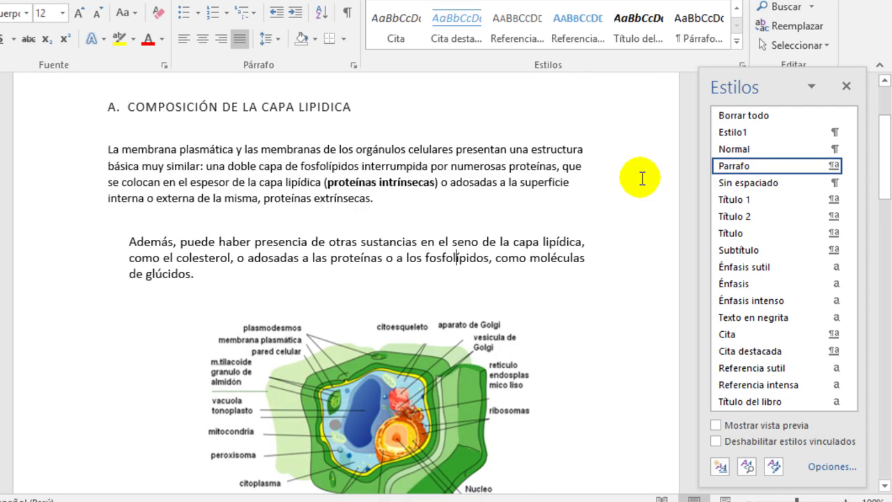
pyautogui.click(738, 46)
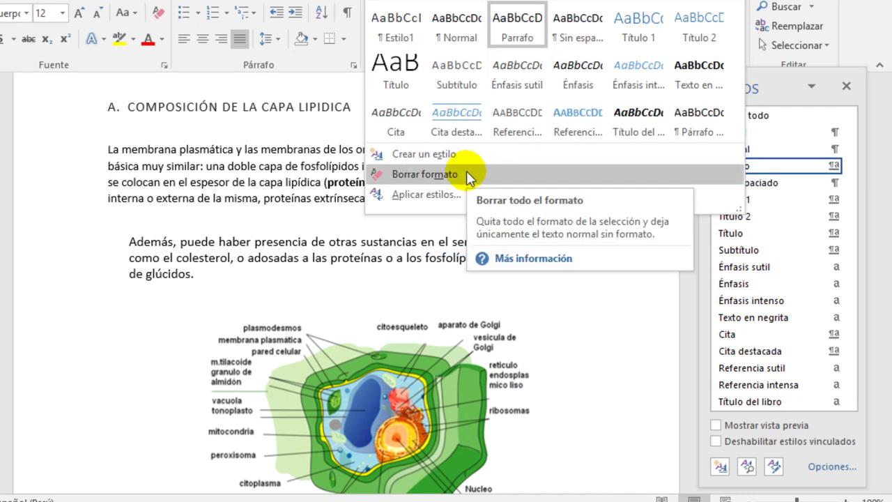
pyautogui.click(283, 241)
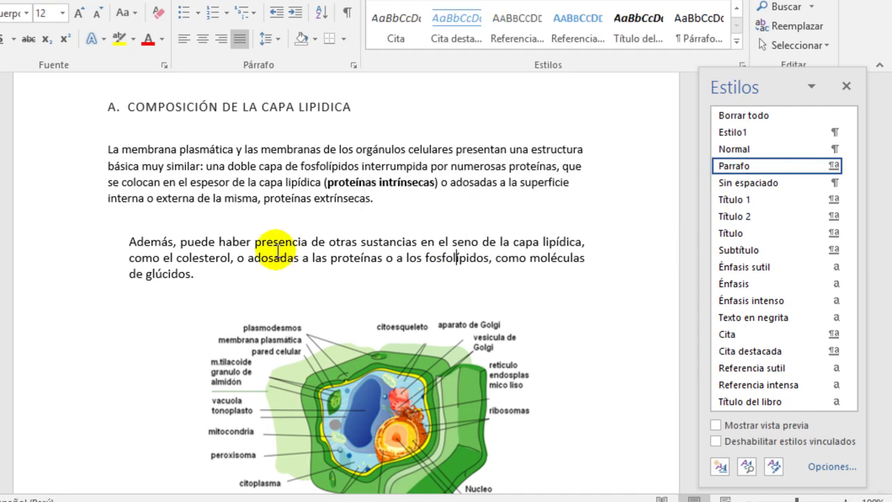
pyautogui.scroll(-10, 278, 251)
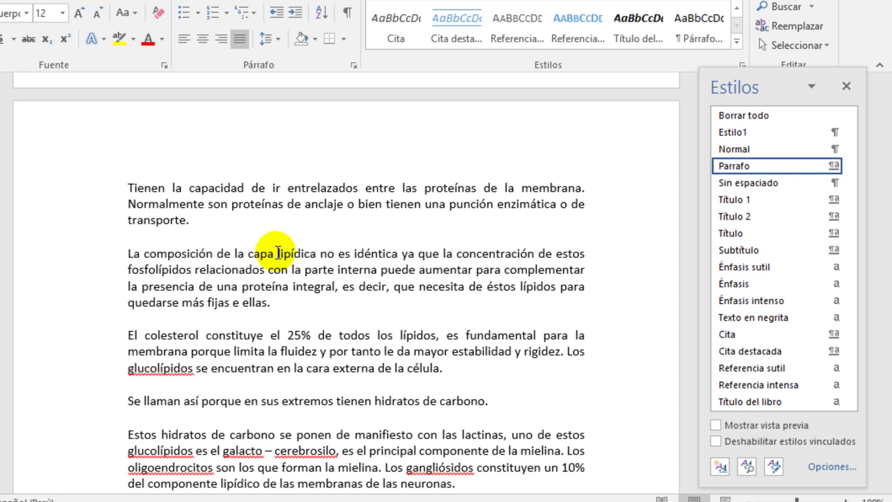
pyautogui.scroll(10, 277, 252)
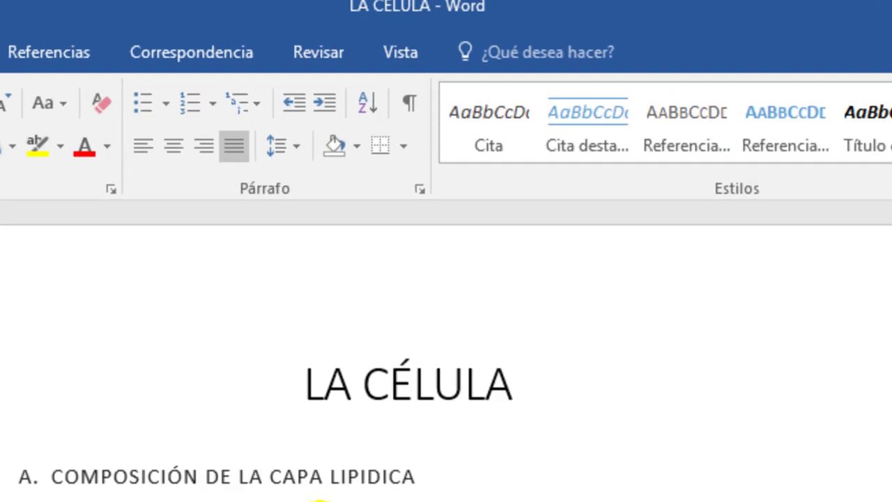
# Try the built-in style set with the centred title between two lines, and replace it with the last built-in style set
pyautogui.click(2, 2)
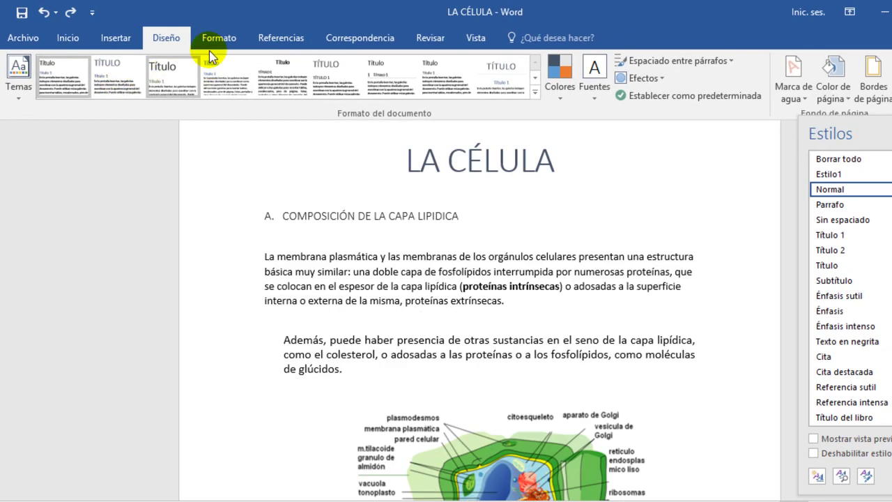
pyautogui.click(535, 93)
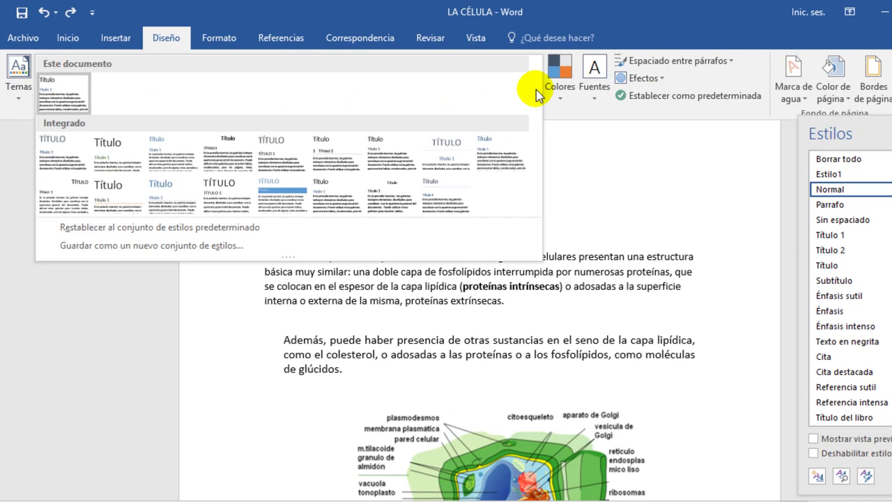
pyautogui.click(452, 154)
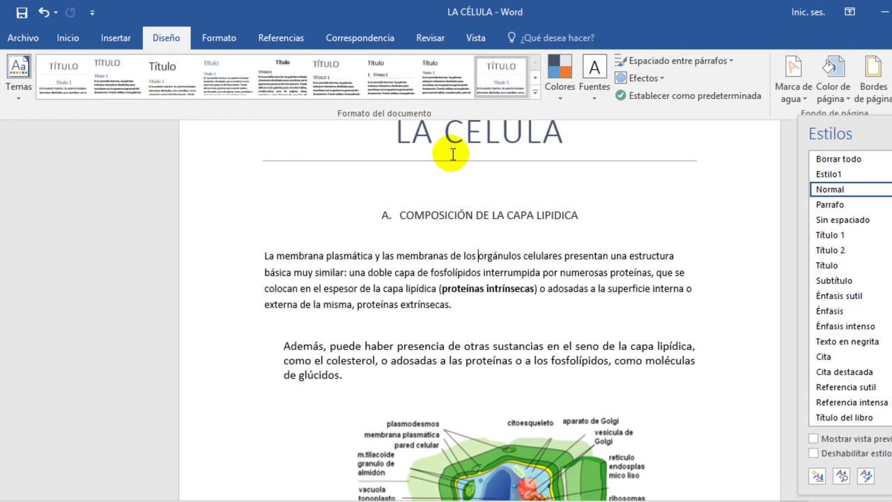
pyautogui.scroll(2, 453, 154)
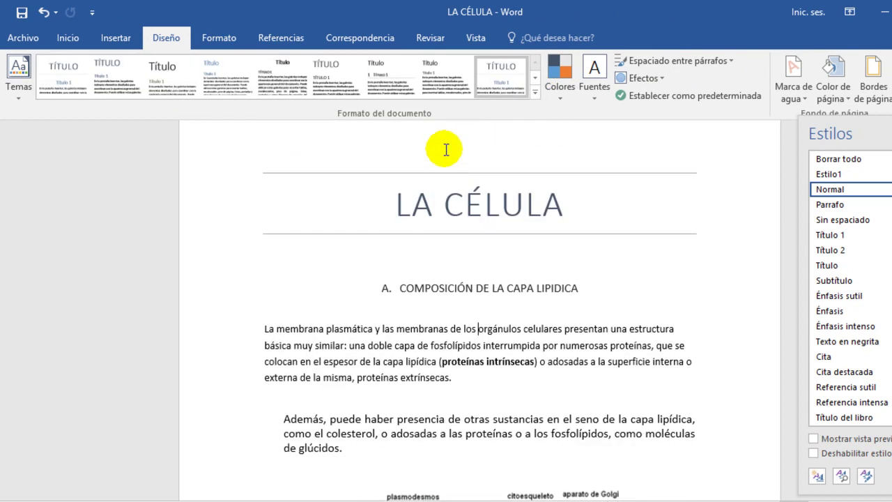
pyautogui.click(535, 92)
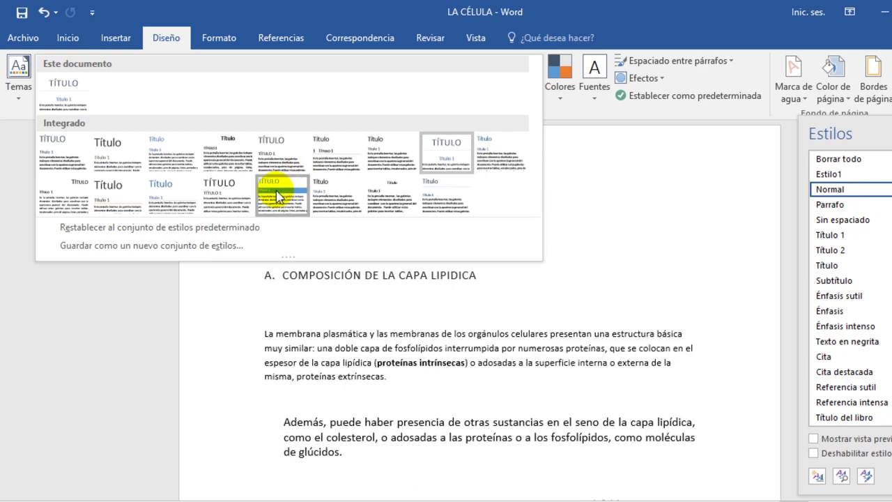
pyautogui.click(276, 190)
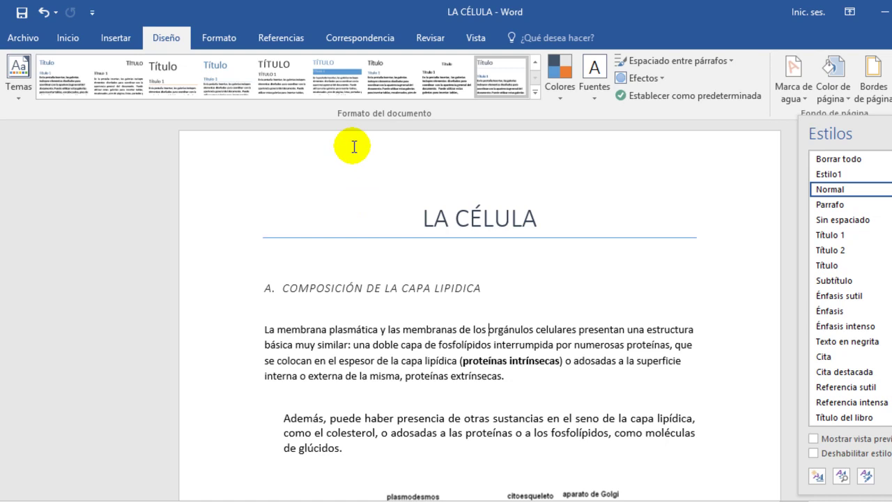
# Save the document's current formatting as a new style set named ejemplo
pyautogui.click(535, 92)
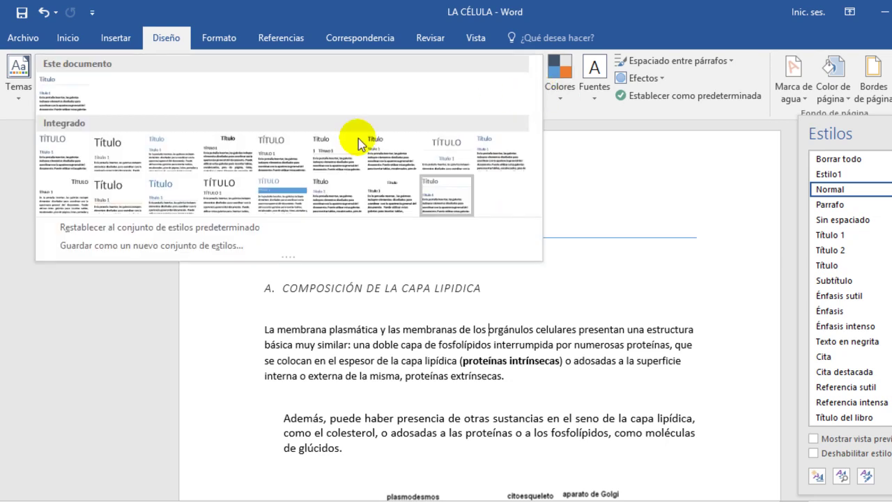
pyautogui.click(212, 247)
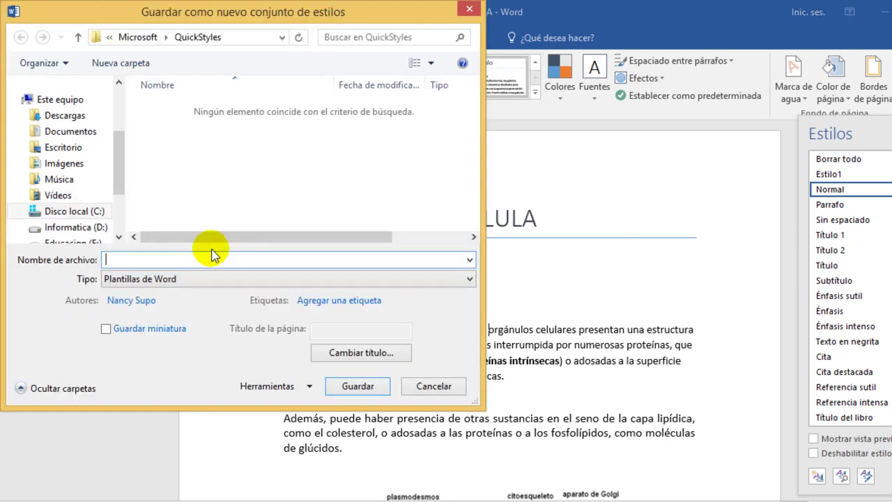
pyautogui.write('ejemplo')
pyautogui.click(359, 387)
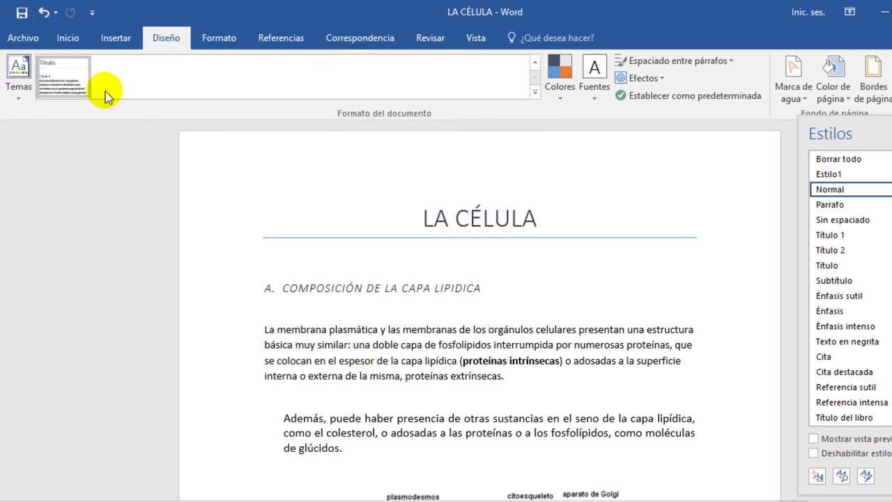
pyautogui.click(105, 92)
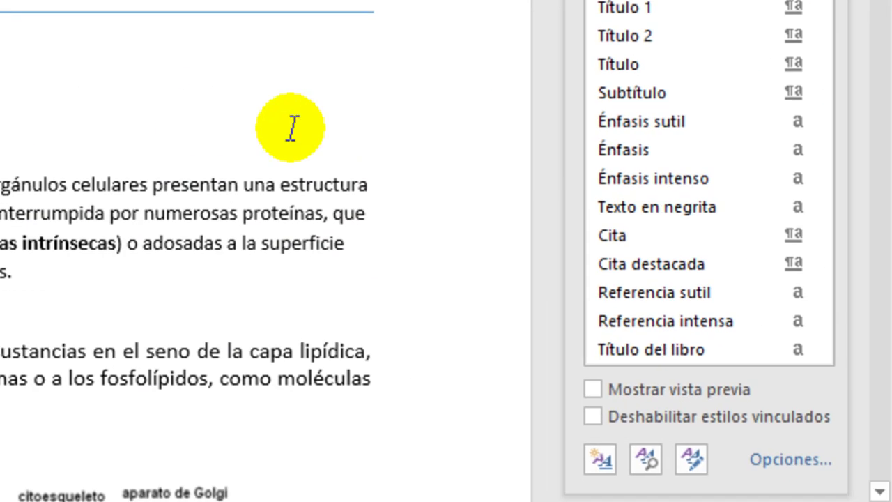
# Create a new paragraph style based on Normal with the Adobe Fan Heiti Std B font at 16 pt
pyautogui.click(602, 459)
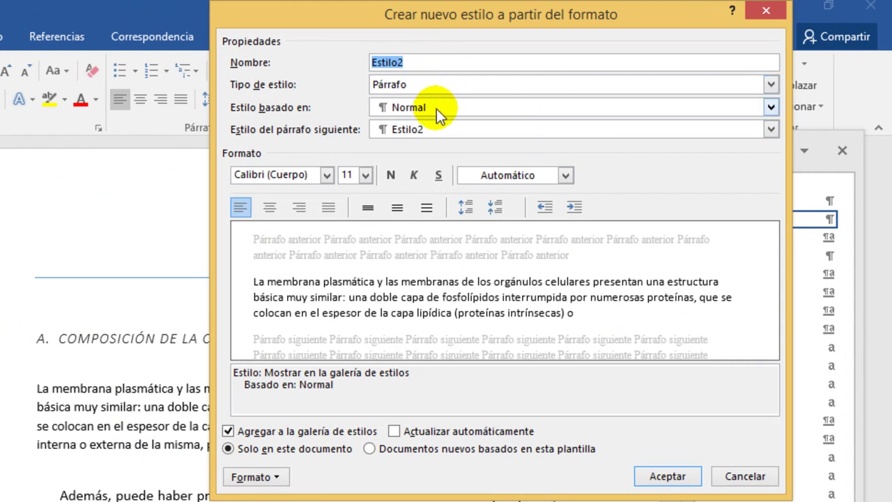
pyautogui.click(366, 175)
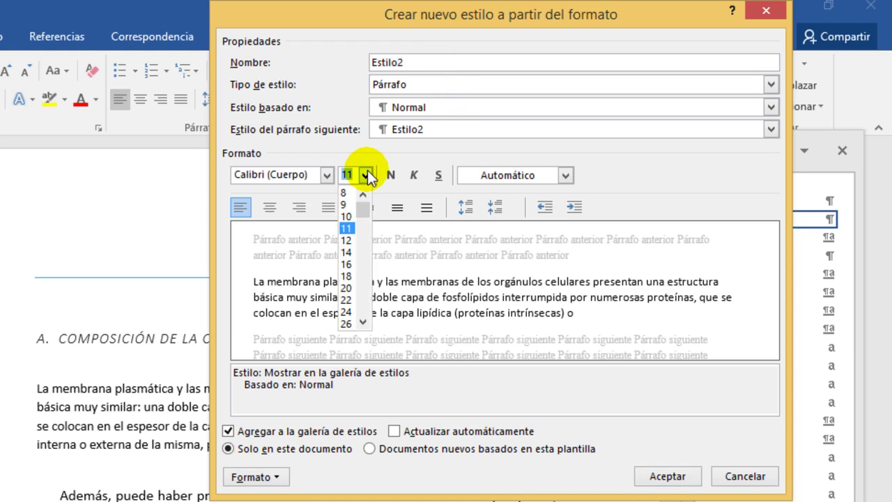
pyautogui.click(349, 263)
pyautogui.click(327, 175)
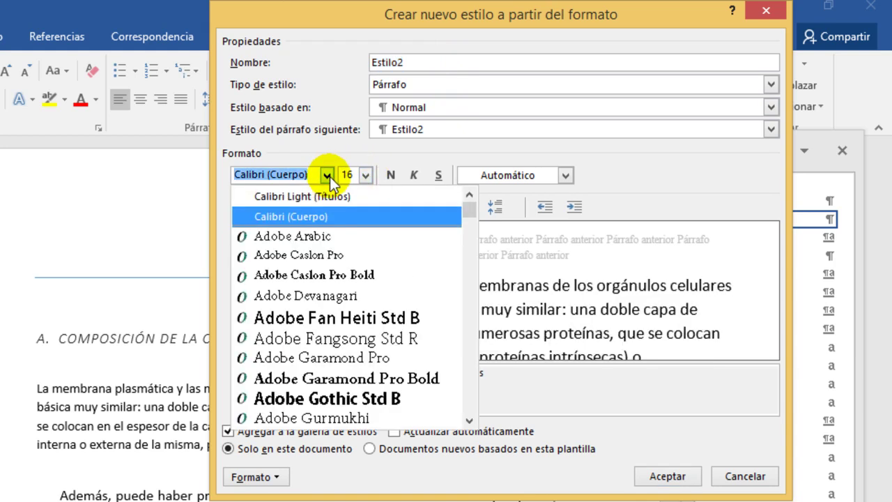
pyautogui.click(352, 318)
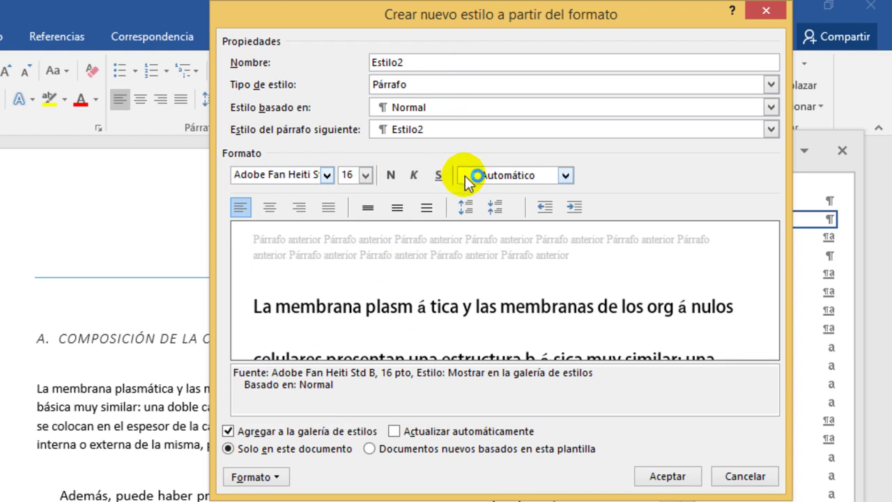
pyautogui.click(662, 476)
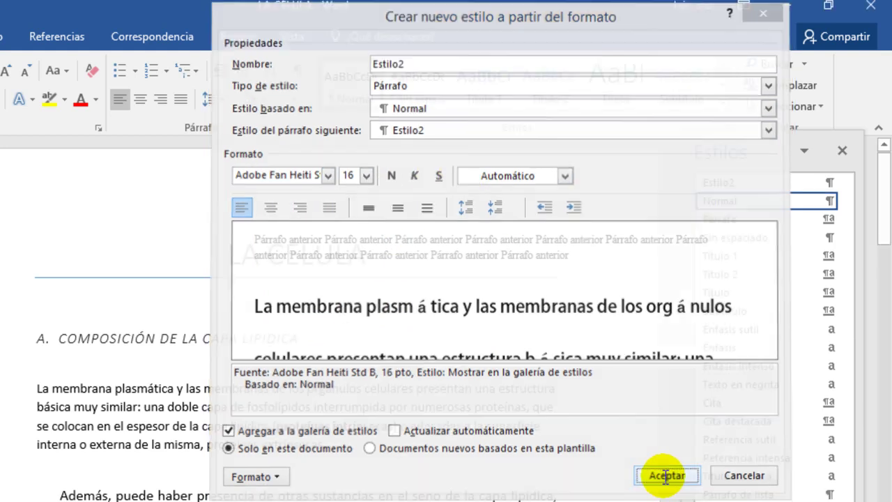
pyautogui.scroll(5, 456, 326)
pyautogui.moveTo(715, 185)
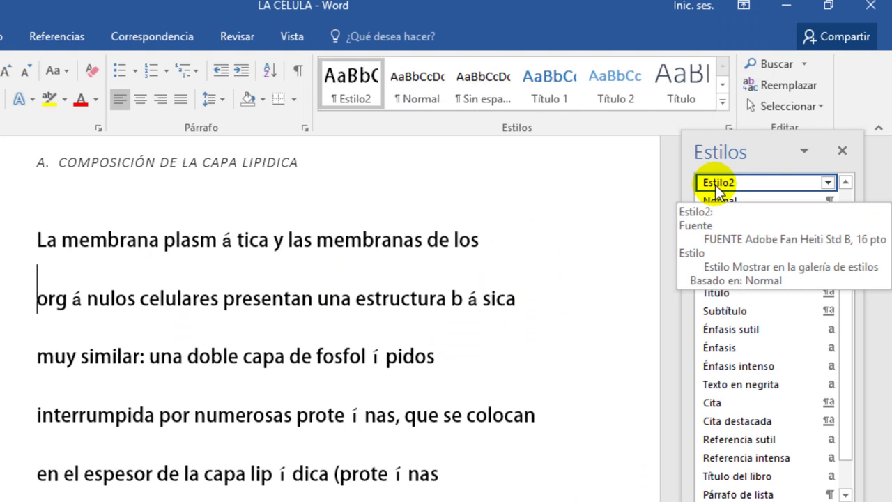
# Apply the Estilo2 style to the second body paragraph, which starts with "Además"
pyautogui.scroll(-5, 393, 276)
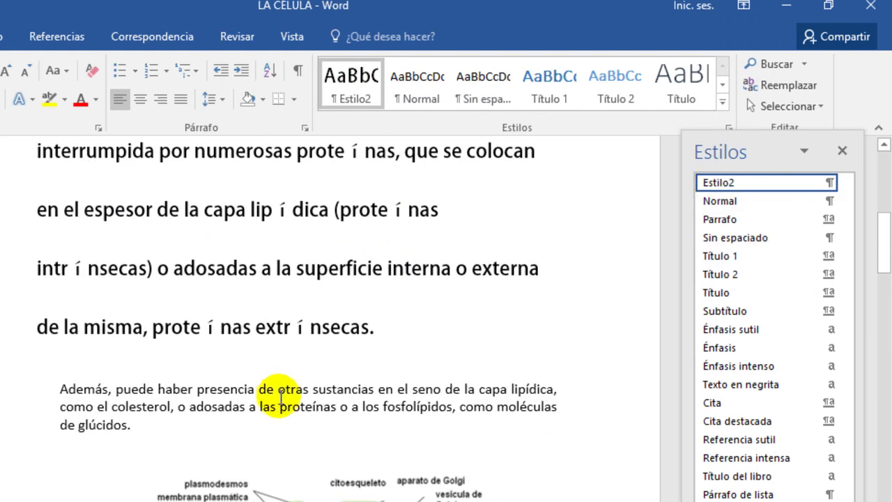
pyautogui.click(278, 389)
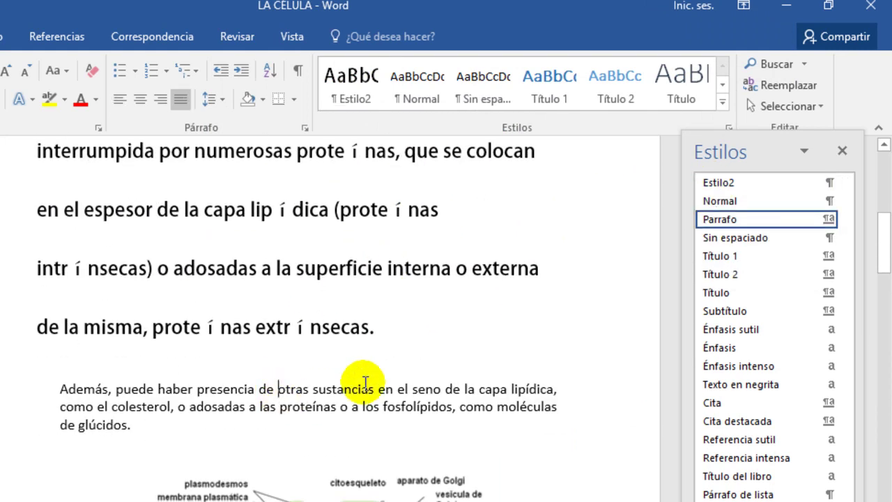
pyautogui.click(731, 182)
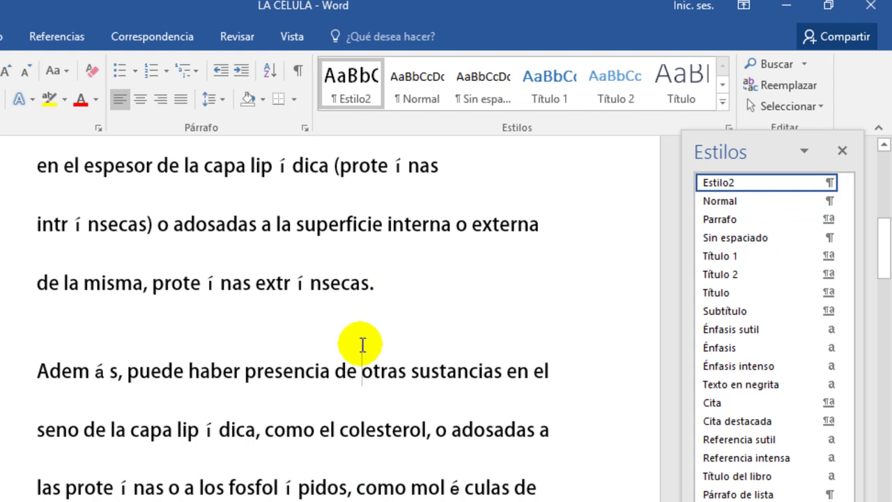
pyautogui.scroll(-1, 361, 343)
pyautogui.scroll(-1, 362, 344)
pyautogui.scroll(2, 362, 345)
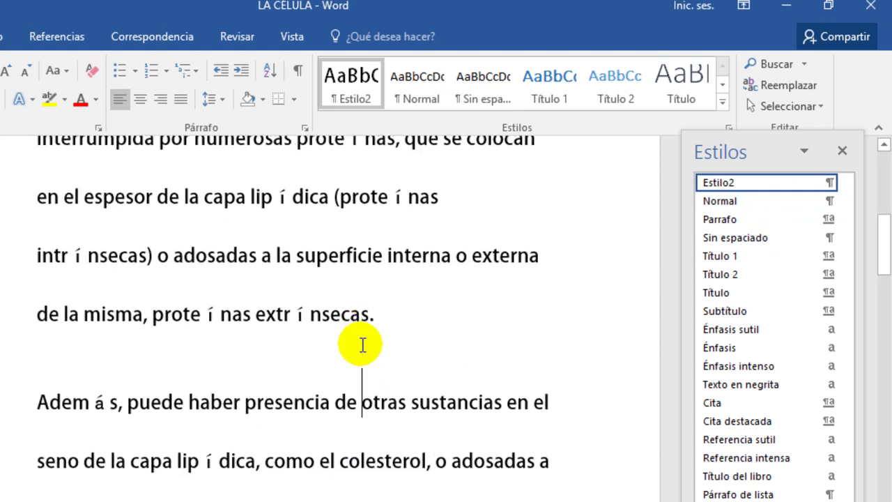
# Modify the Estilo2 style to use the Adobe Gurmukhi font at 12 pt
pyautogui.scroll(5, 363, 344)
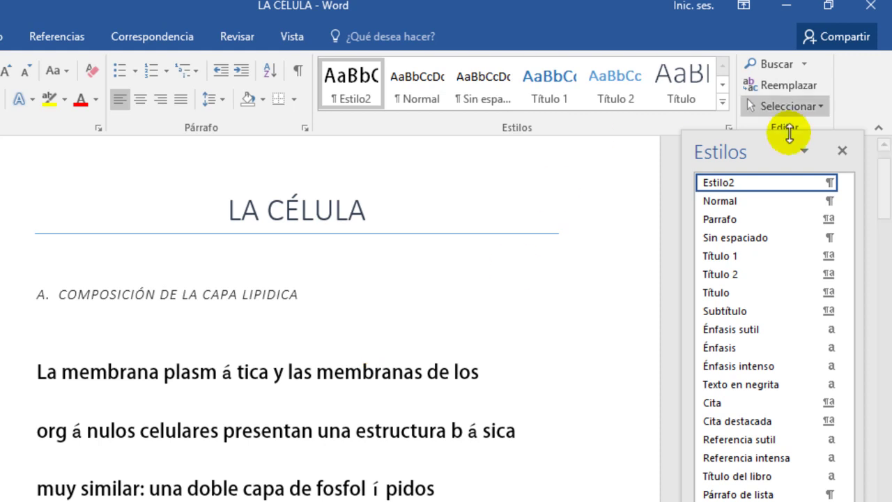
pyautogui.moveTo(746, 183)
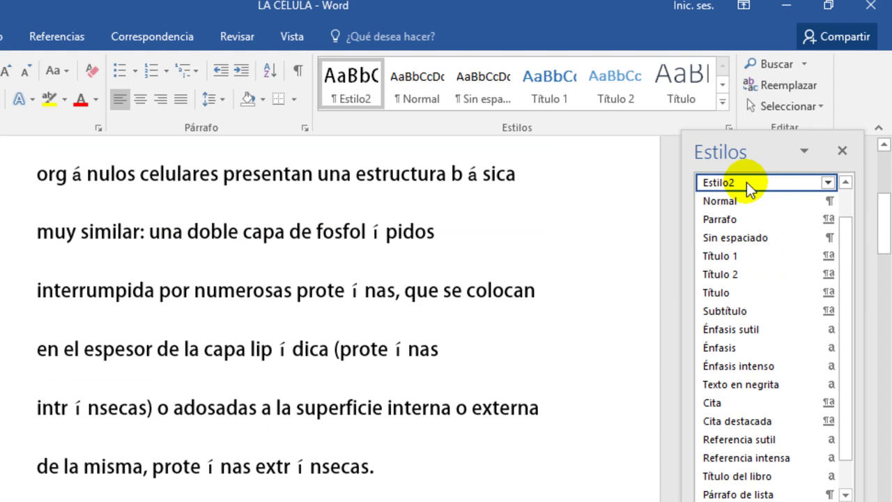
pyautogui.rightClick(746, 182)
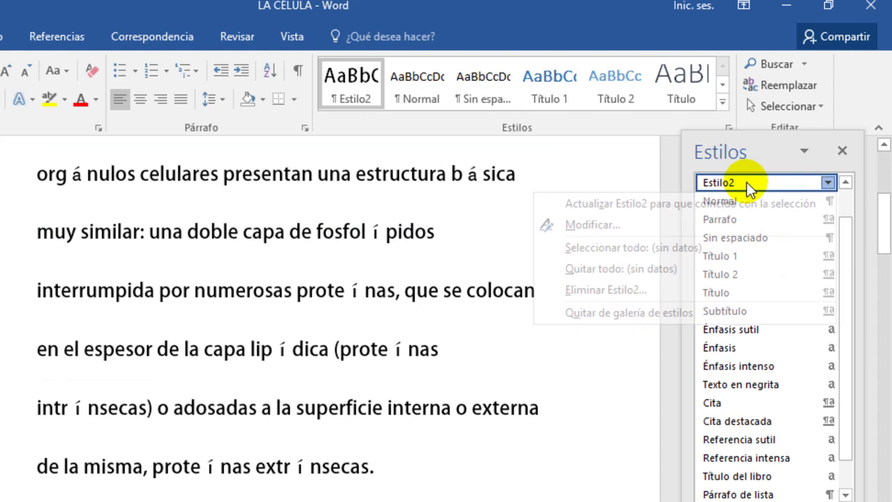
pyautogui.click(592, 225)
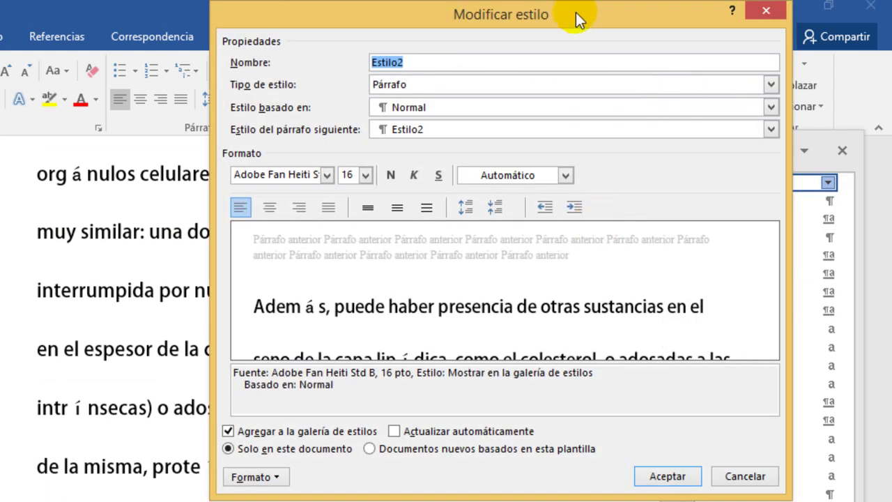
pyautogui.moveTo(576, 13); pyautogui.dragTo(441, 21)
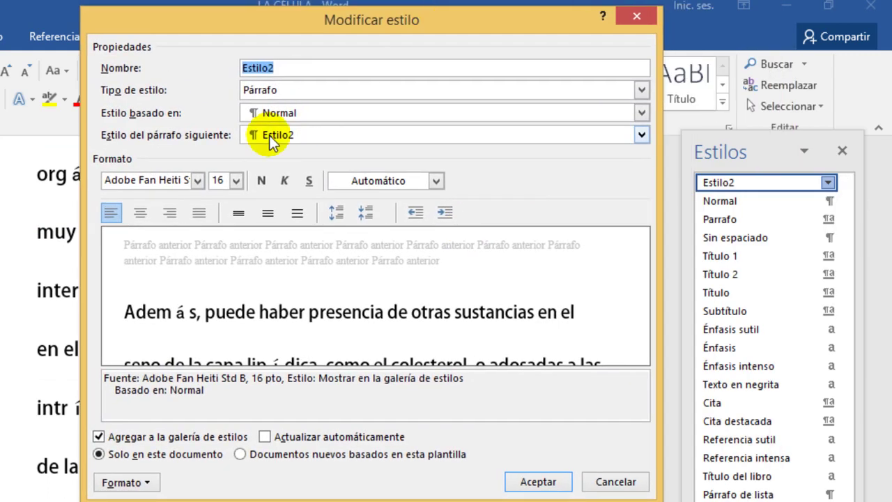
pyautogui.click(198, 179)
pyautogui.scroll(-2, 222, 301)
pyautogui.click(224, 302)
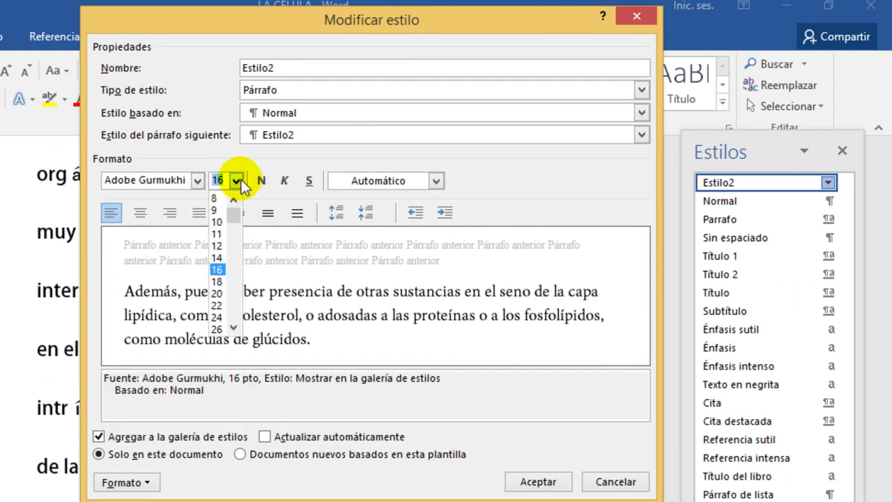
pyautogui.click(219, 246)
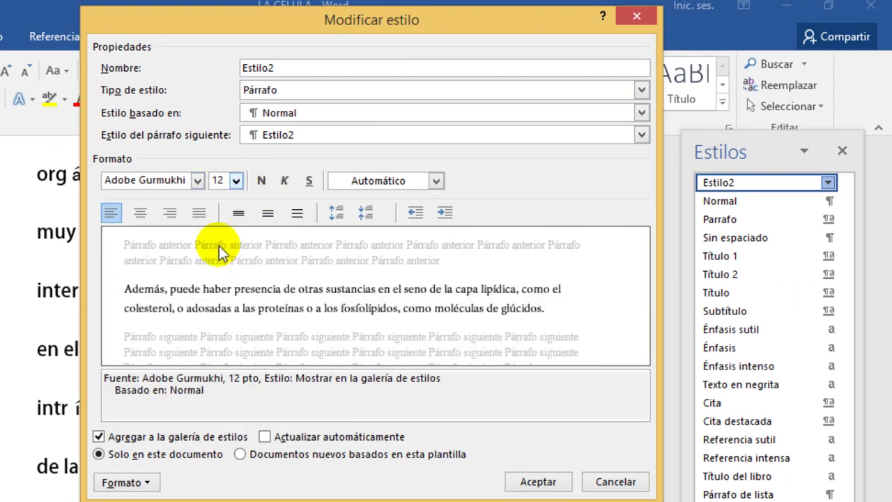
pyautogui.click(552, 481)
pyautogui.scroll(3, 466, 307)
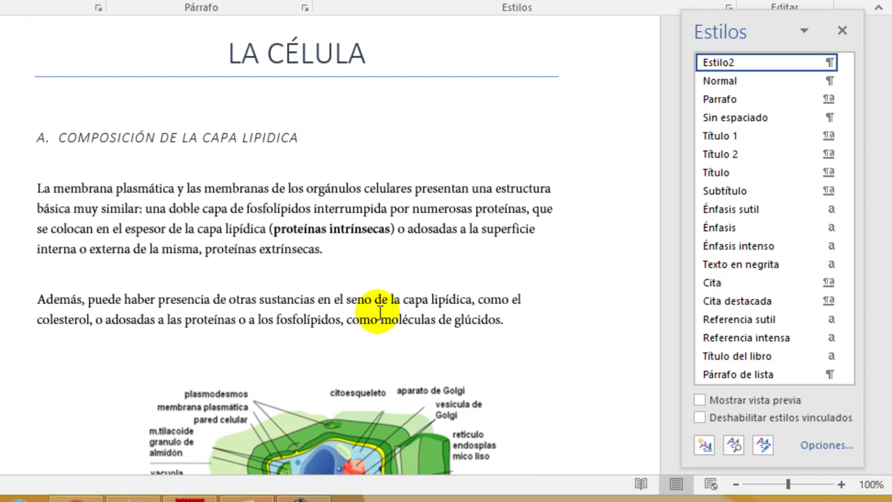
# Delete the Estilo2 style from the document
pyautogui.rightClick(781, 64)
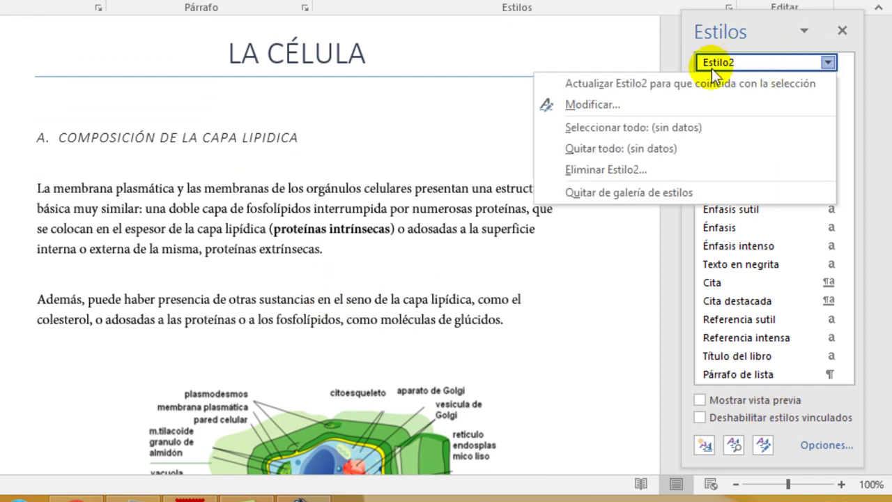
pyautogui.click(621, 173)
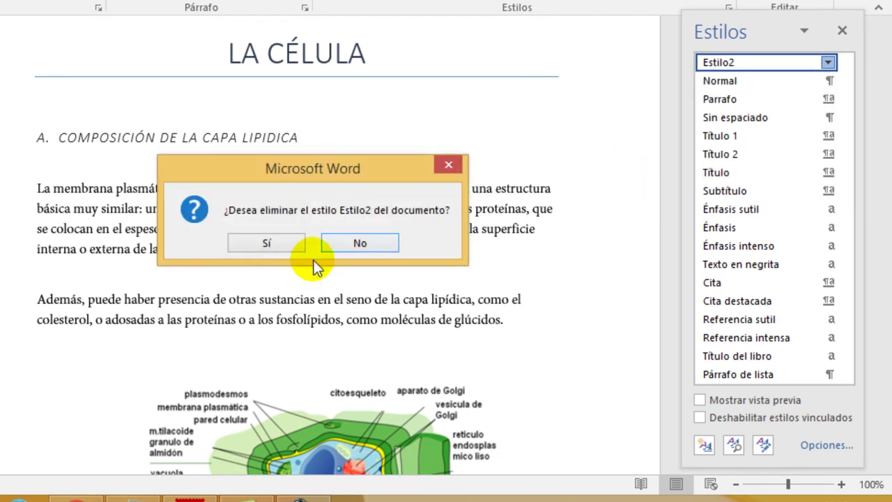
pyautogui.click(268, 243)
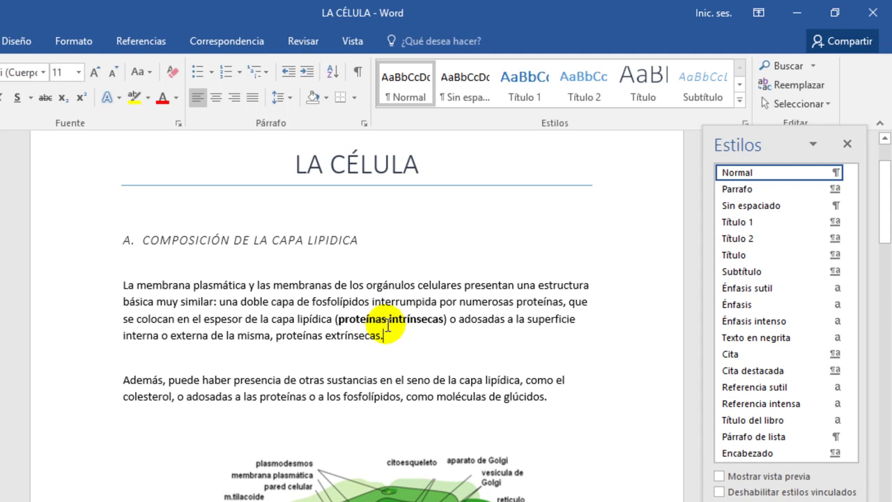
# Apply the Cita style to the first body paragraph under heading A and remove the italics from its text
pyautogui.click(729, 354)
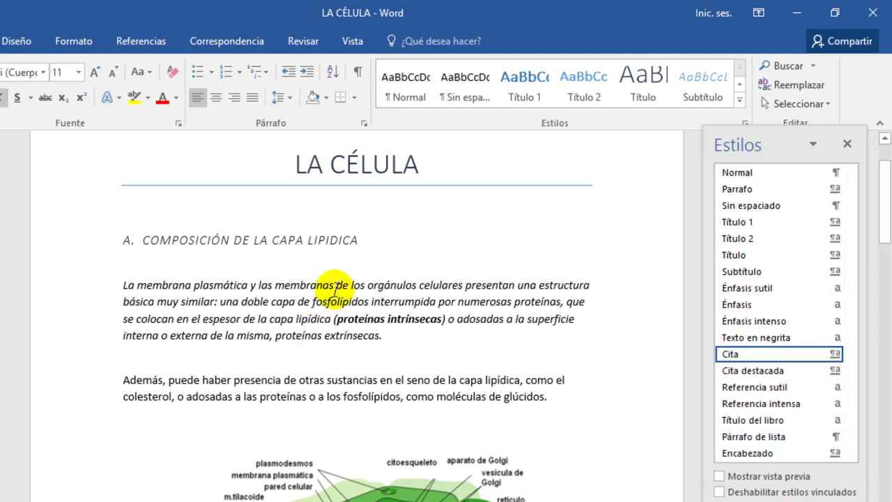
pyautogui.hotkey('ctrl', 'z')
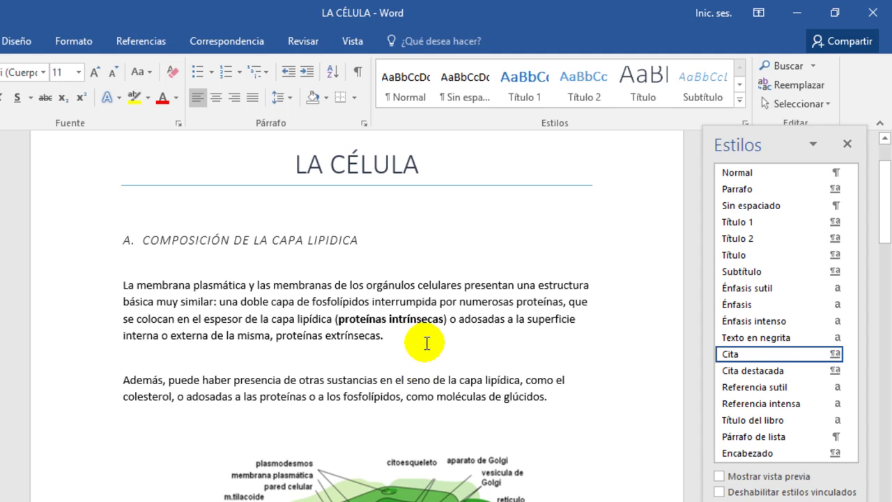
pyautogui.click(727, 353)
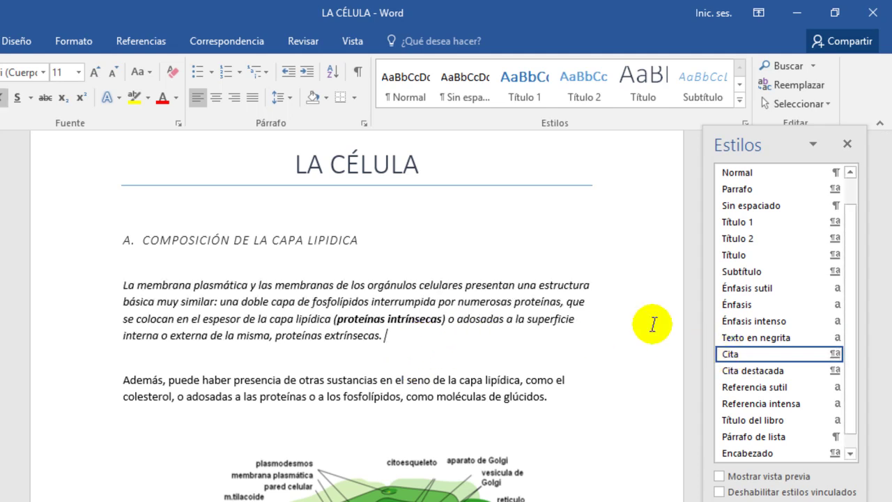
pyautogui.doubleClick(88, 325)
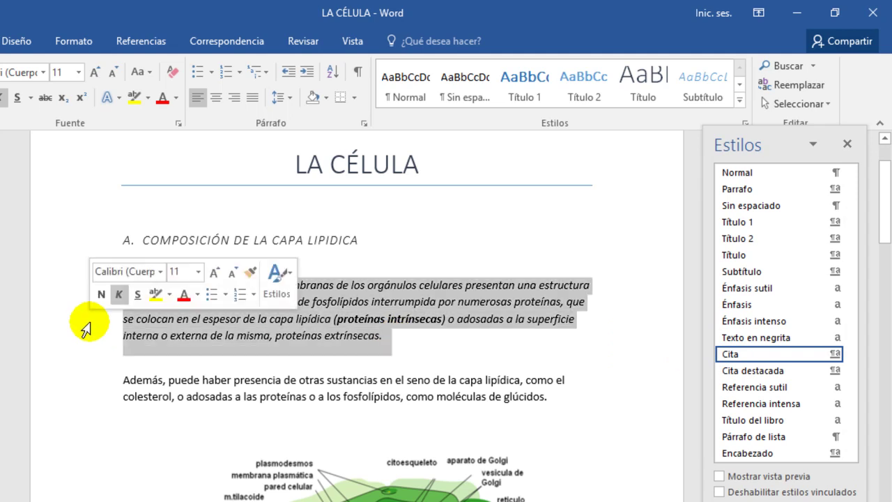
pyautogui.click(2, 98)
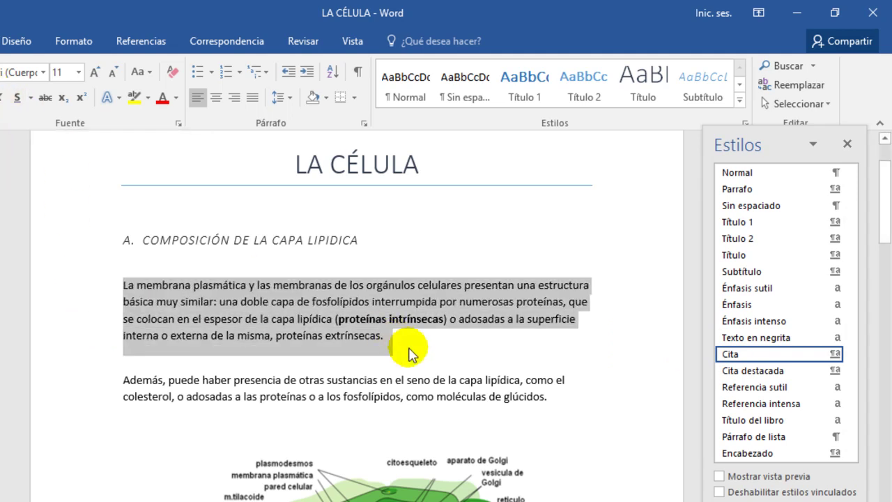
pyautogui.click(410, 354)
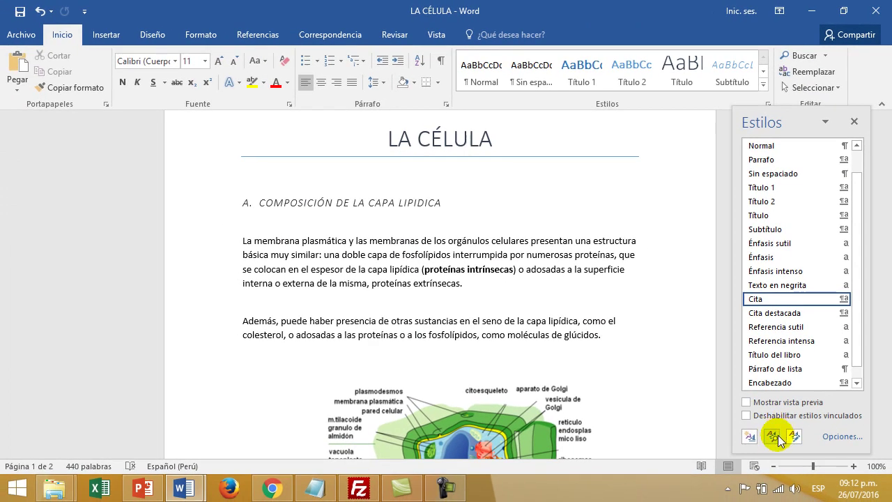
# Inspect the first body paragraph's paragraph-level and text-level formatting with the Style Inspector
pyautogui.click(772, 437)
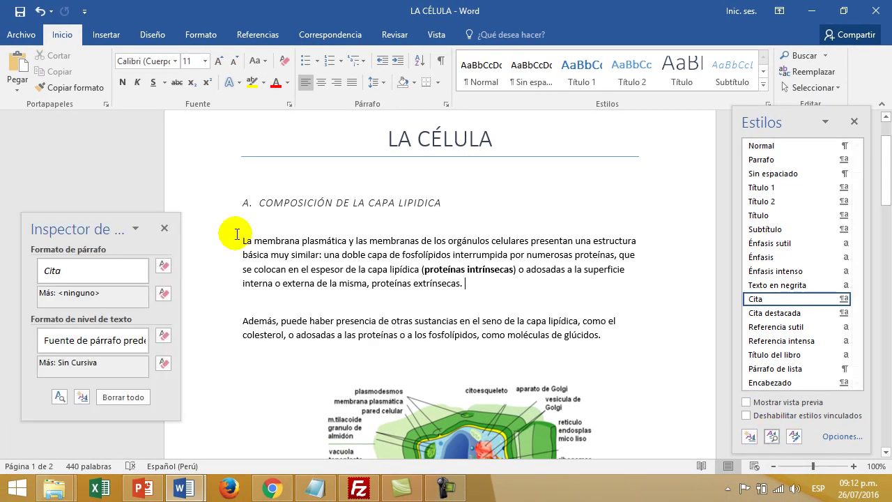
pyautogui.click(136, 231)
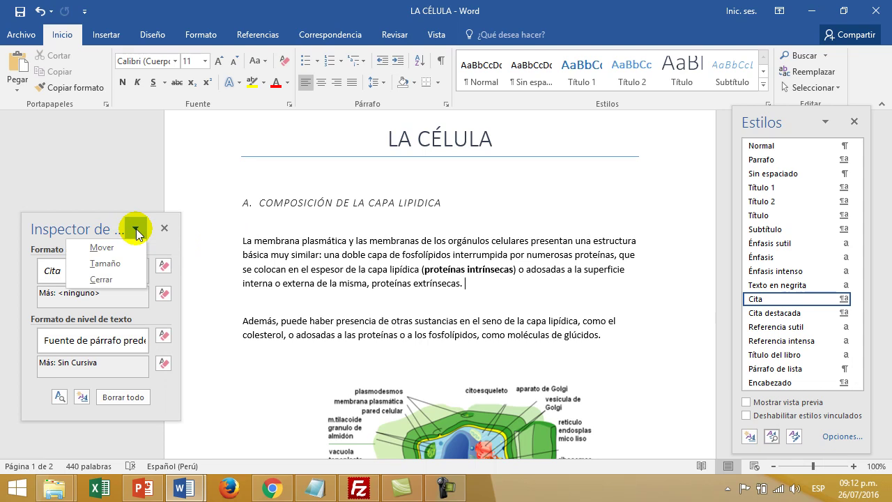
pyautogui.press('Escape')
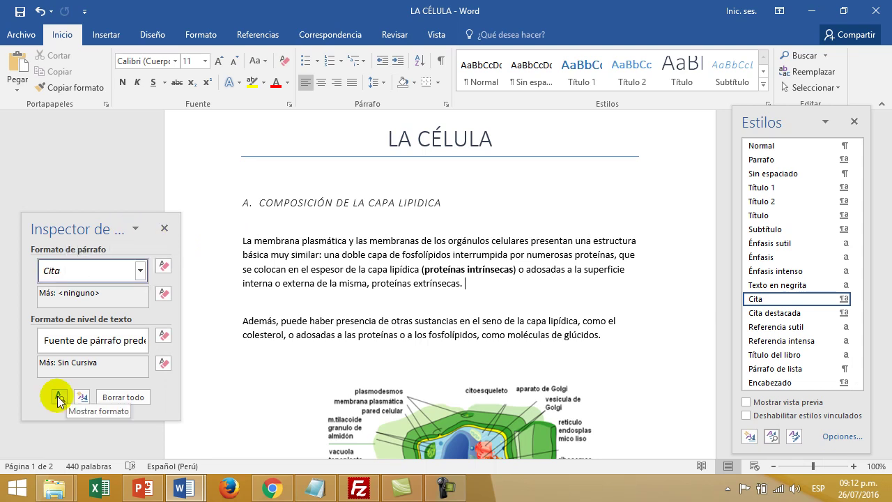
# Reveal the first body paragraph's detailed formatting and examine its font, alignment, indentation and spacing settings
pyautogui.click(59, 399)
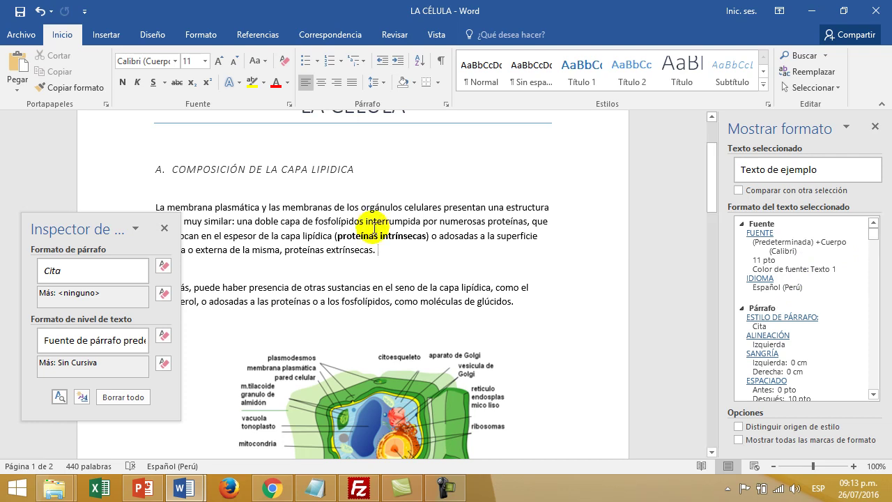
pyautogui.moveTo(104, 271)
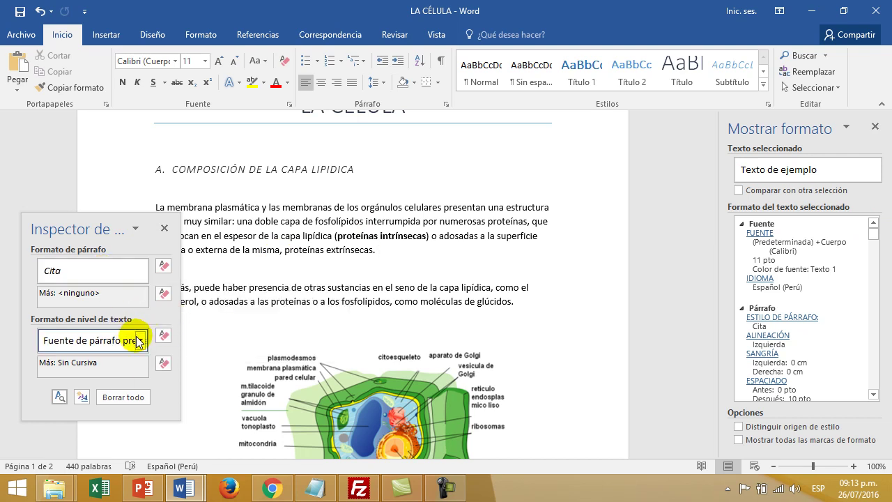
pyautogui.moveTo(135, 350)
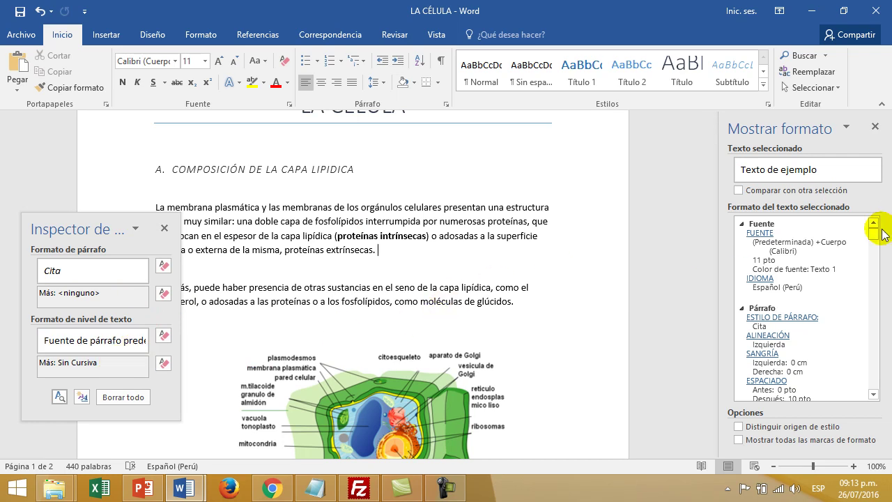
pyautogui.moveTo(876, 233); pyautogui.dragTo(874, 258)
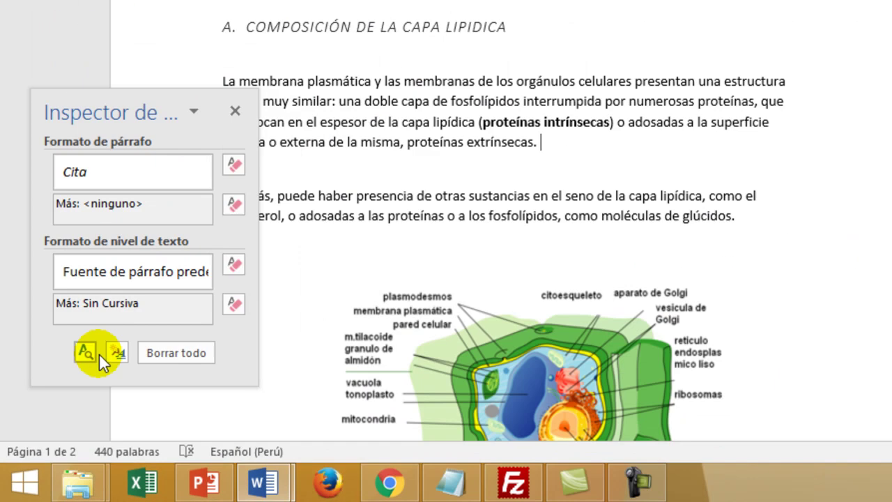
pyautogui.click(202, 150)
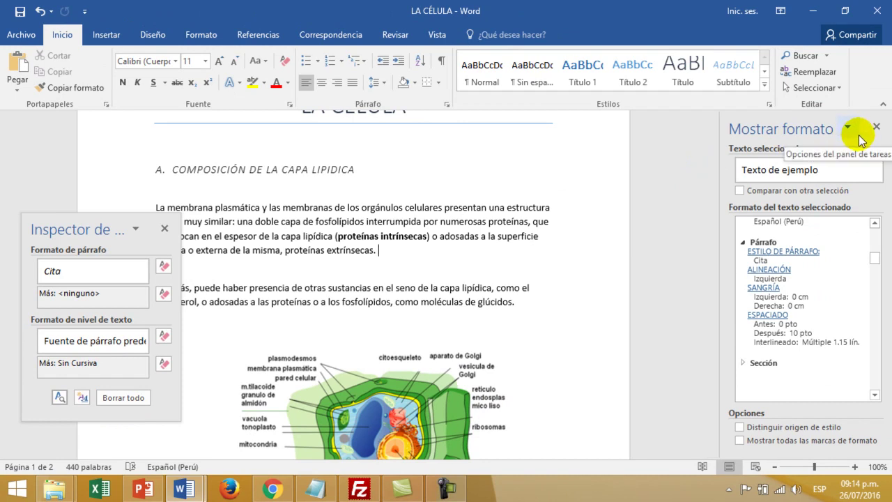
# Select the entire first body paragraph to examine its detailed formatting, and view its font settings without changing them
pyautogui.tripleClick(230, 208)
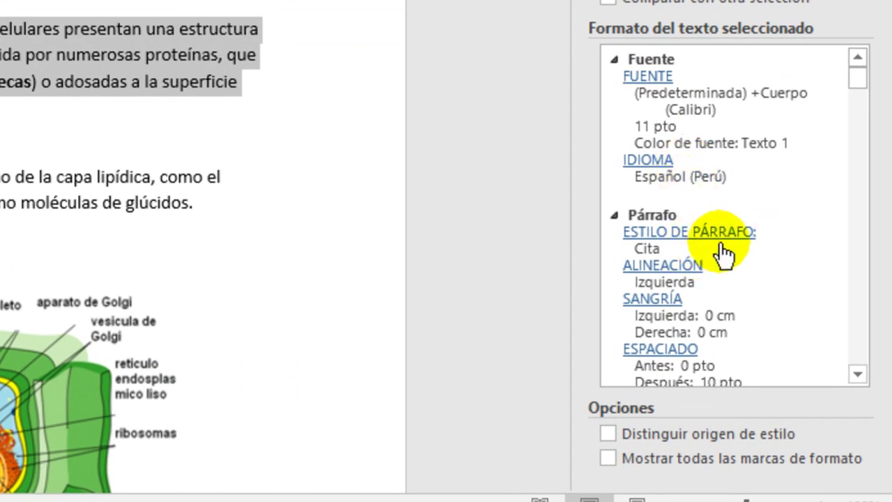
pyautogui.scroll(-2, 721, 257)
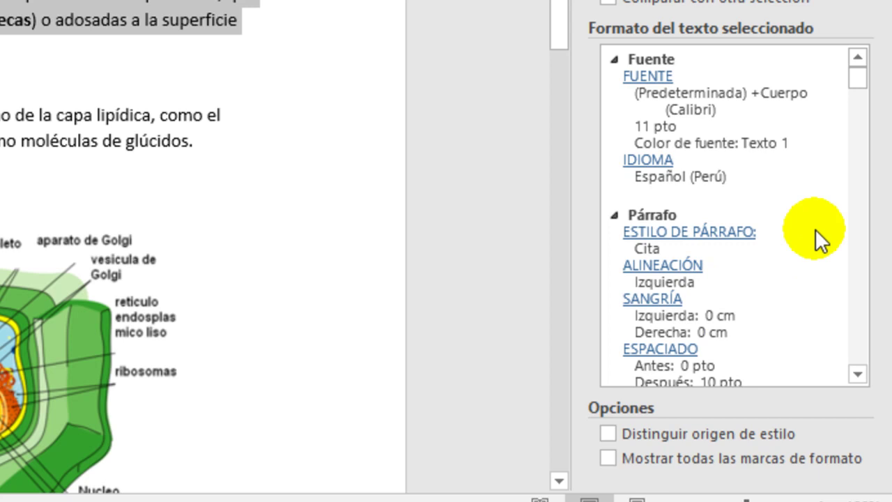
pyautogui.moveTo(856, 79); pyautogui.dragTo(858, 97)
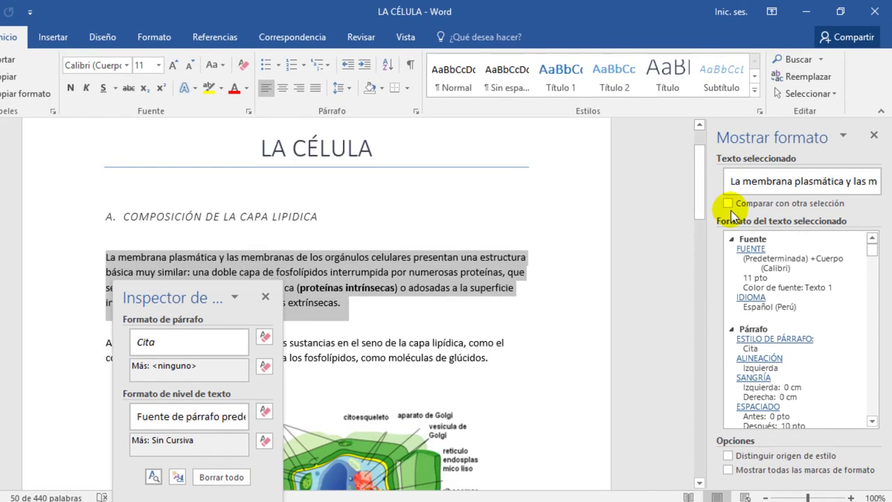
pyautogui.click(750, 250)
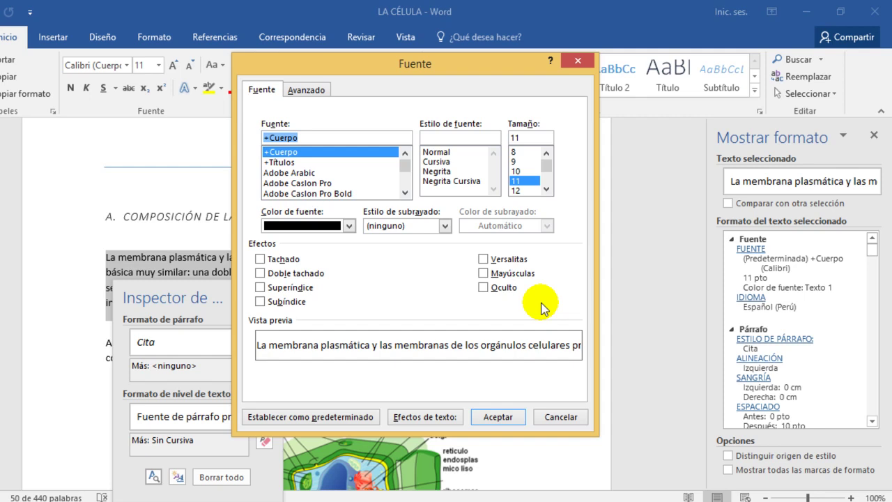
pyautogui.press('Escape')
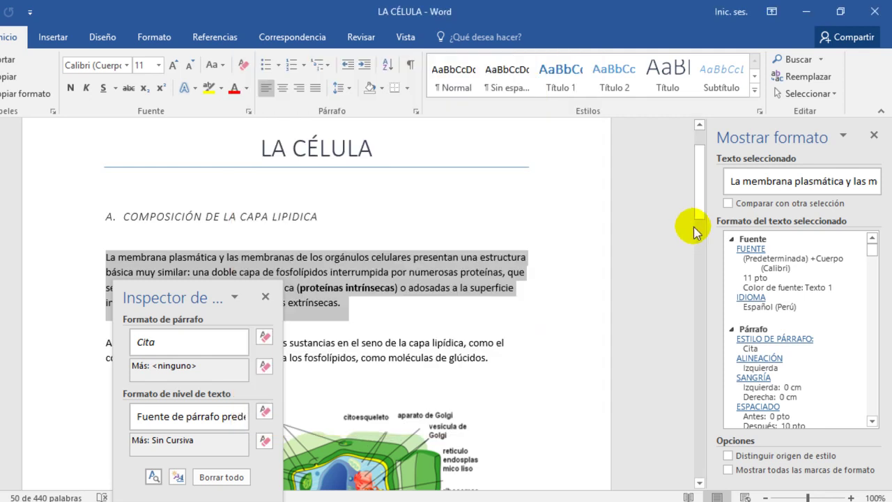
# Turn on comparison with another selection, using the first body paragraph as reference, and compare it with a selection that includes the blank line above
pyautogui.click(728, 204)
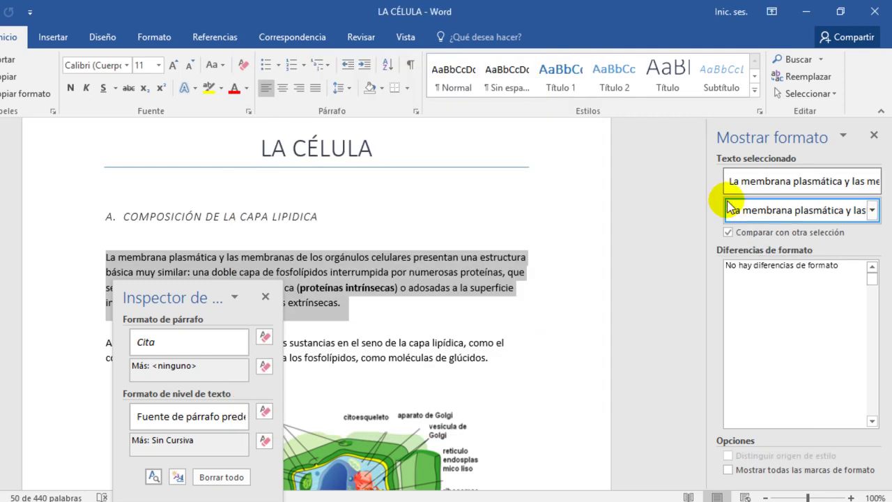
pyautogui.click(703, 239)
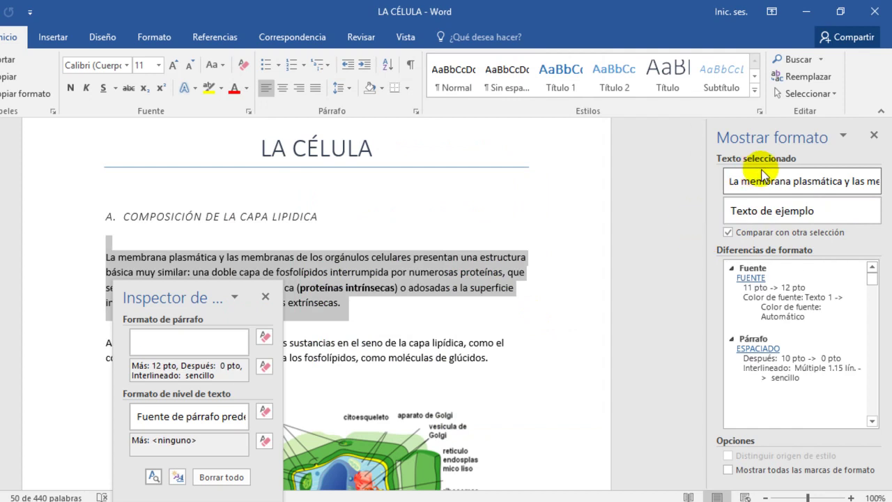
pyautogui.click(872, 210)
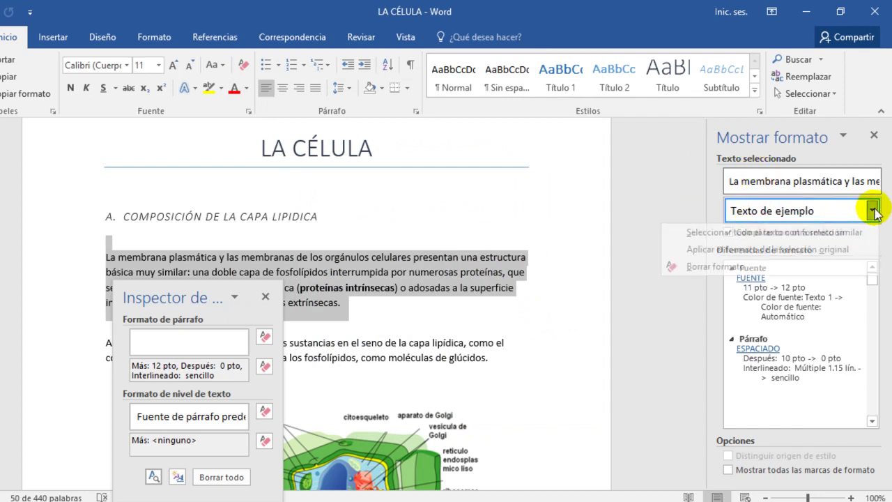
pyautogui.click(873, 210)
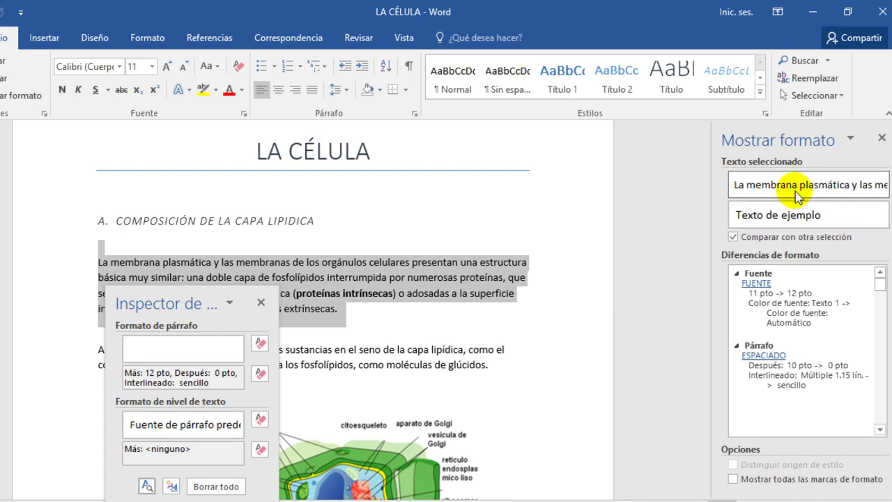
# Compare the first body paragraph's formatting with the Características heading and with the first numbered item below it
pyautogui.scroll(-3, 368, 328)
pyautogui.click(160, 463)
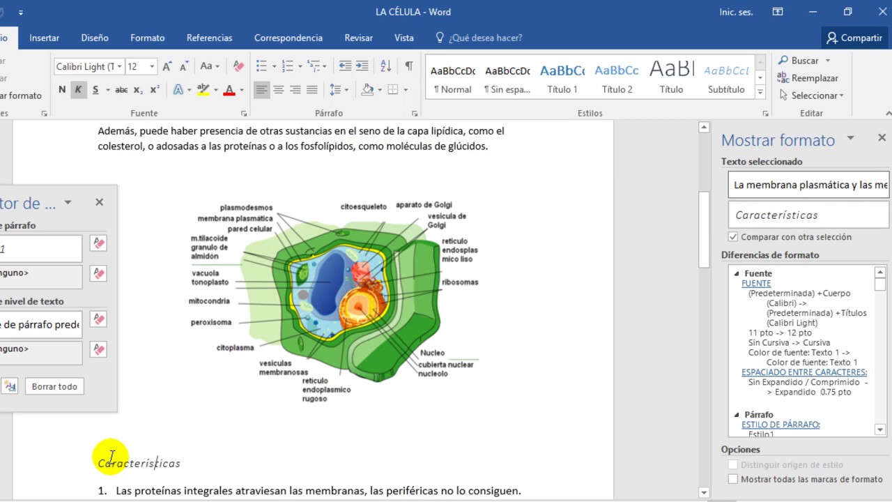
pyautogui.scroll(-1, 257, 474)
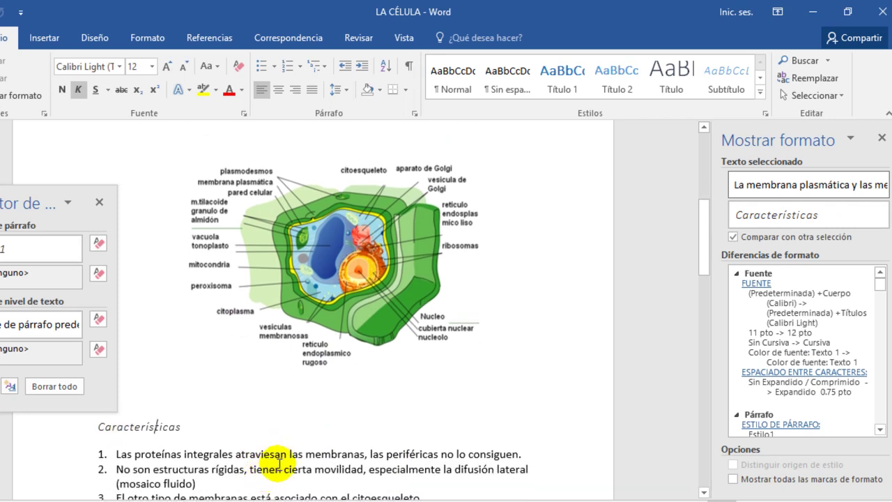
pyautogui.click(280, 455)
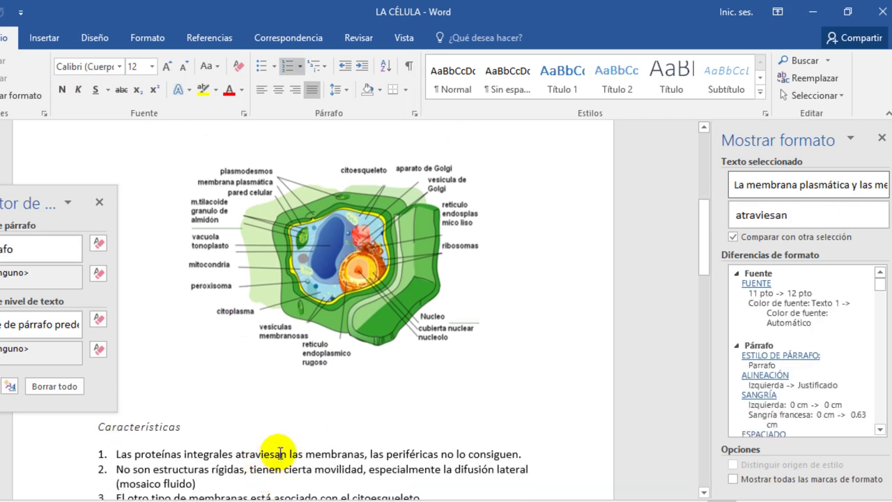